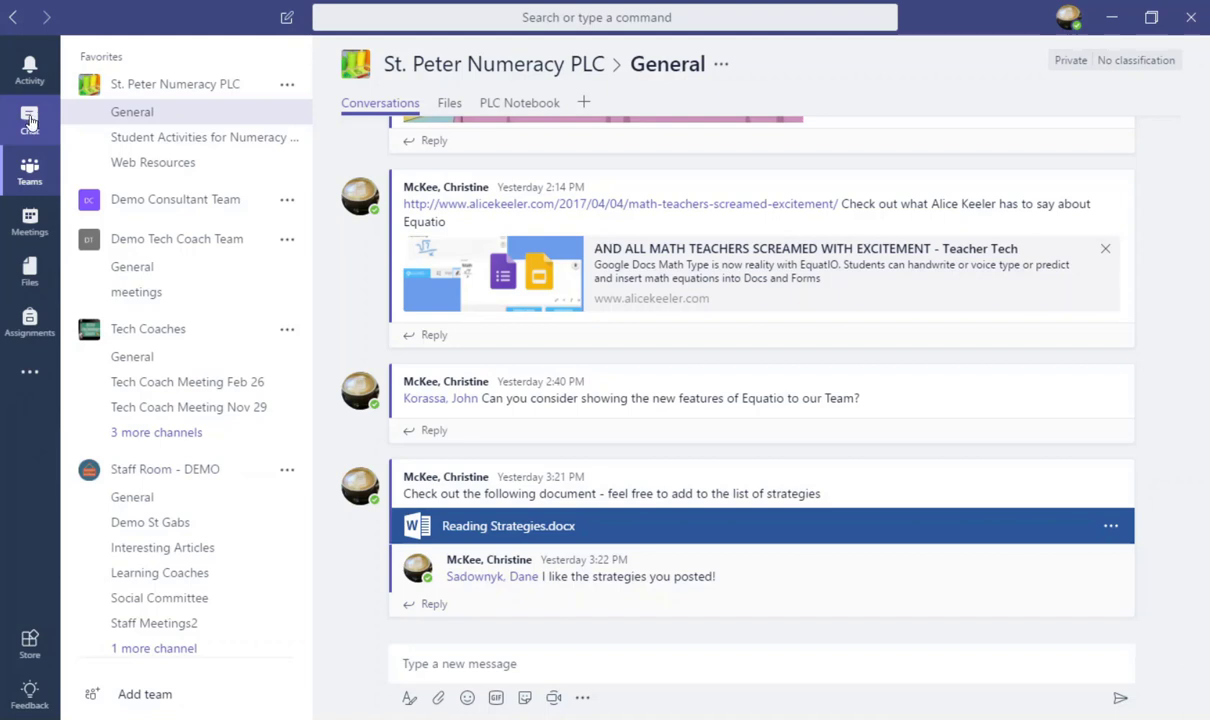
Open the chat list, view the files area of the most recent one-to-one chat, and return to its conversation
{"action": "left_click", "coordinate": [30, 120]}
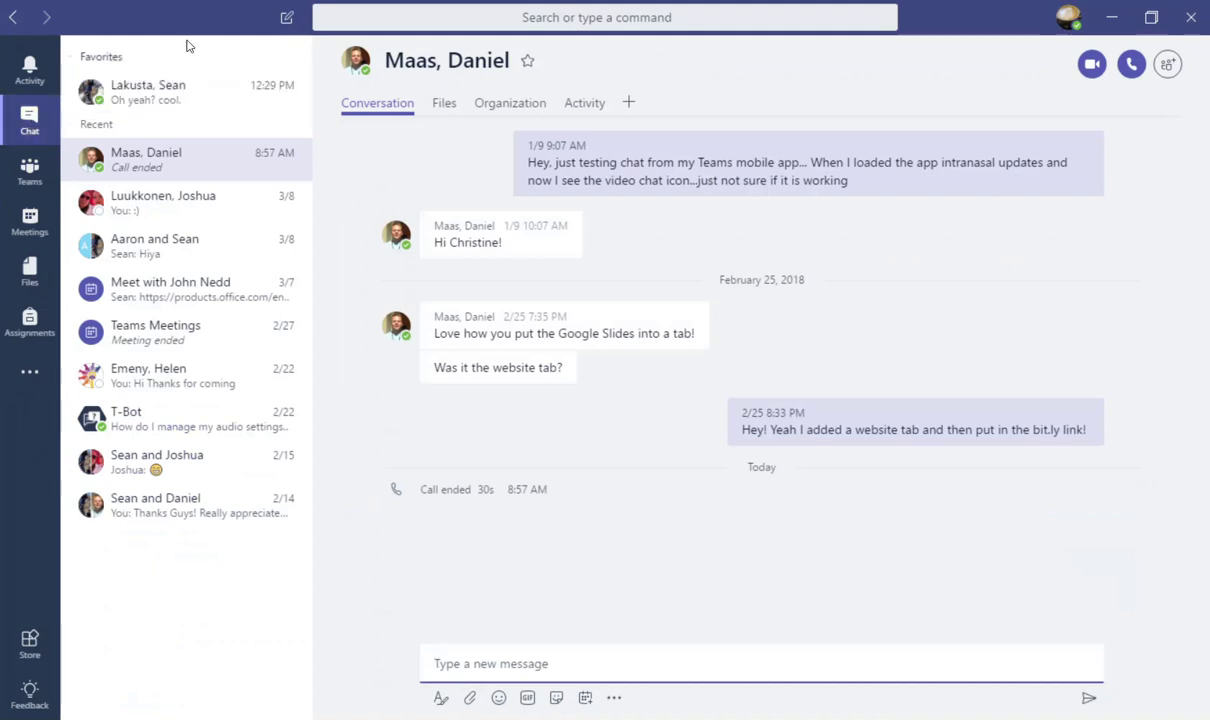
{"action": "left_click", "coordinate": [174, 222]}
{"action": "left_click", "coordinate": [440, 109]}
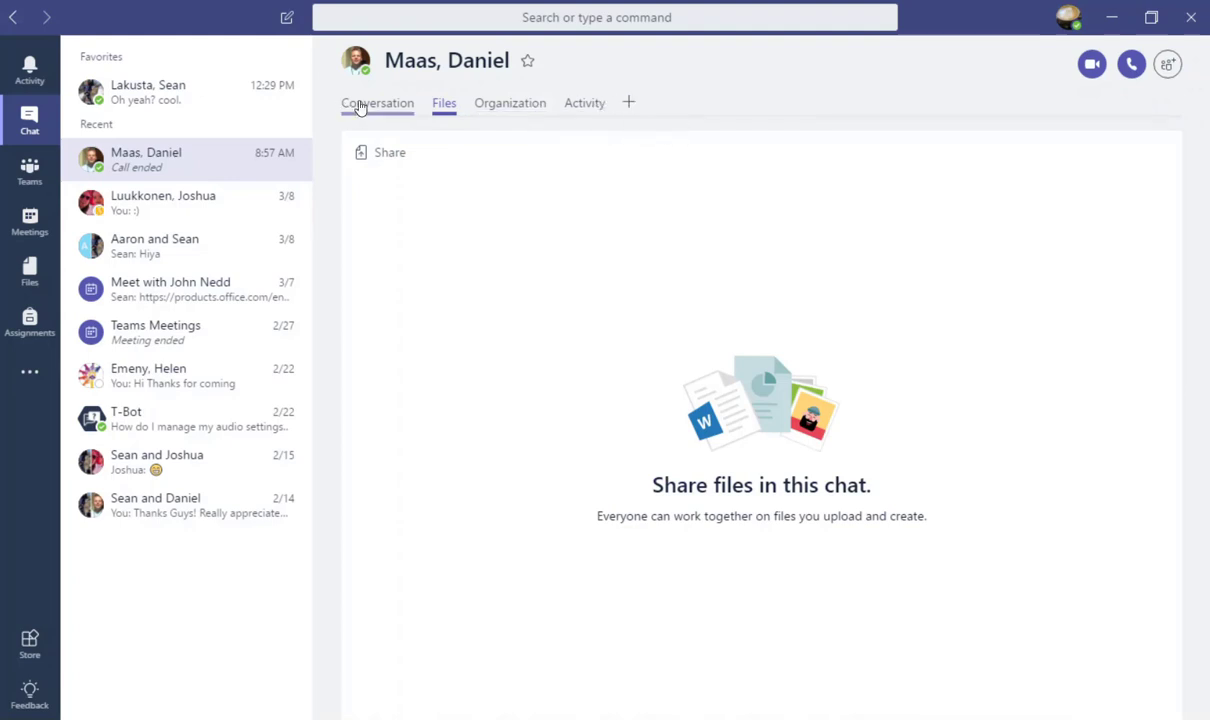
{"action": "left_click", "coordinate": [360, 105]}
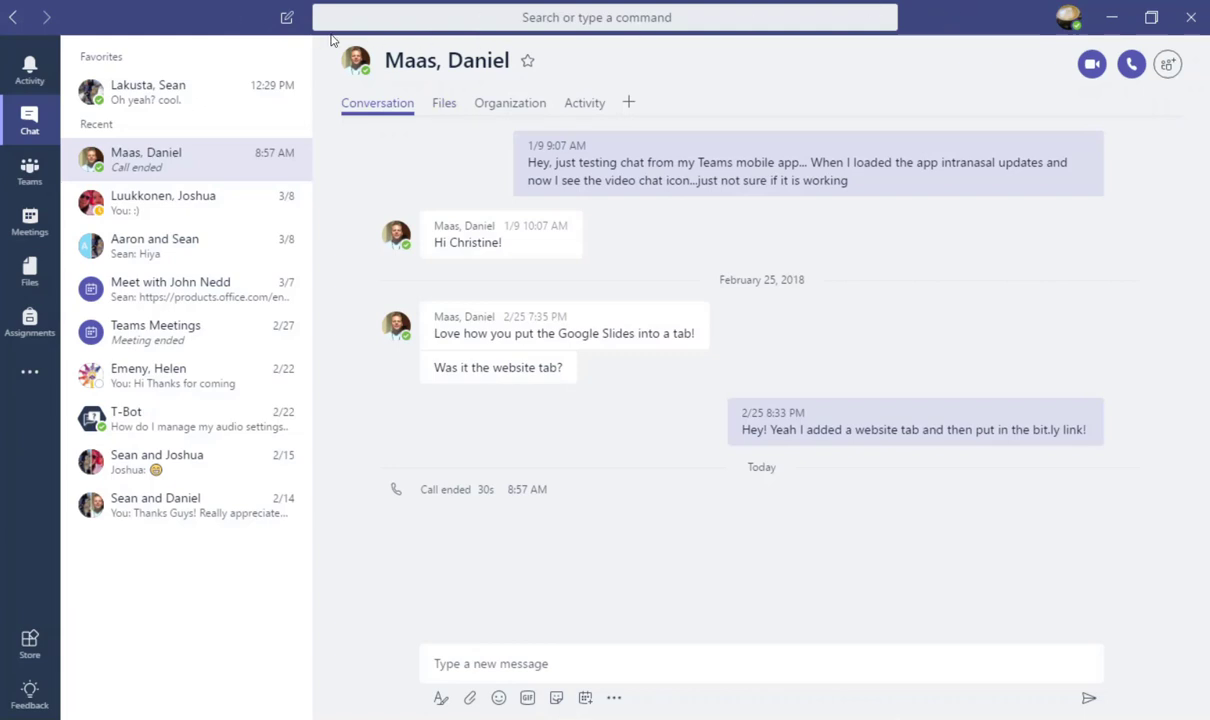
Search for the consultant by the first letters of the contact's name and open the one-to-one chat
{"action": "left_click", "coordinate": [575, 17]}
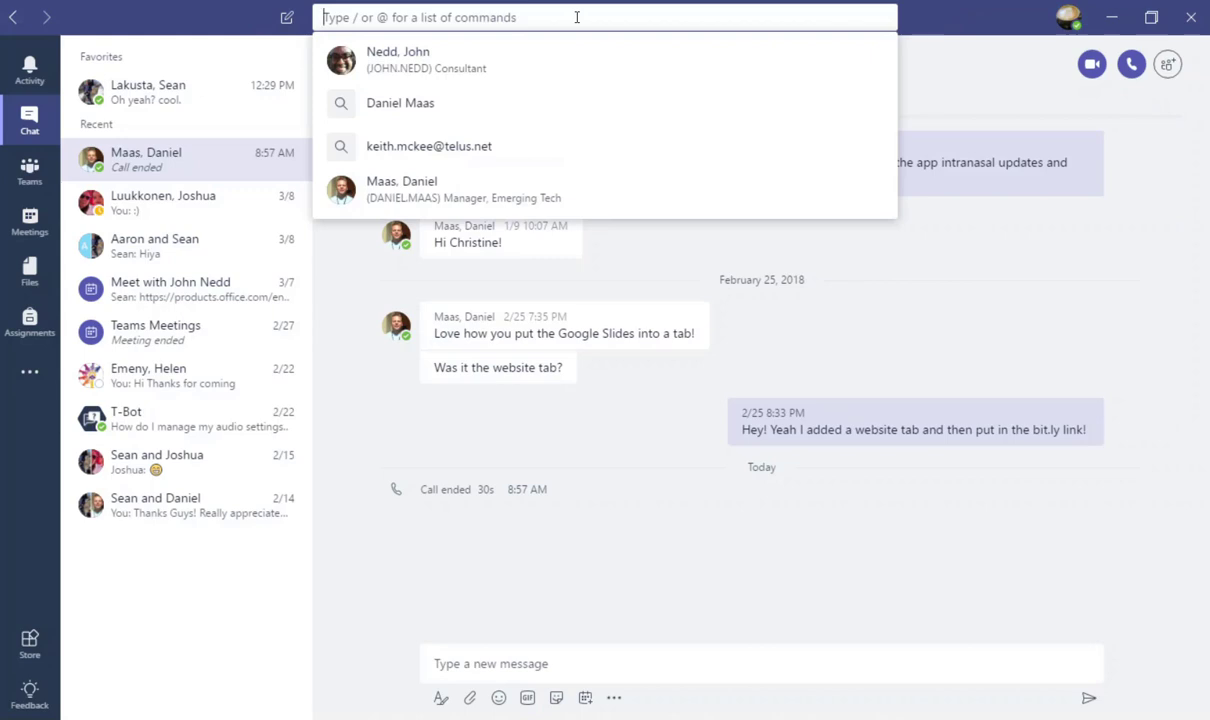
{"action": "type", "text": "Jo"}
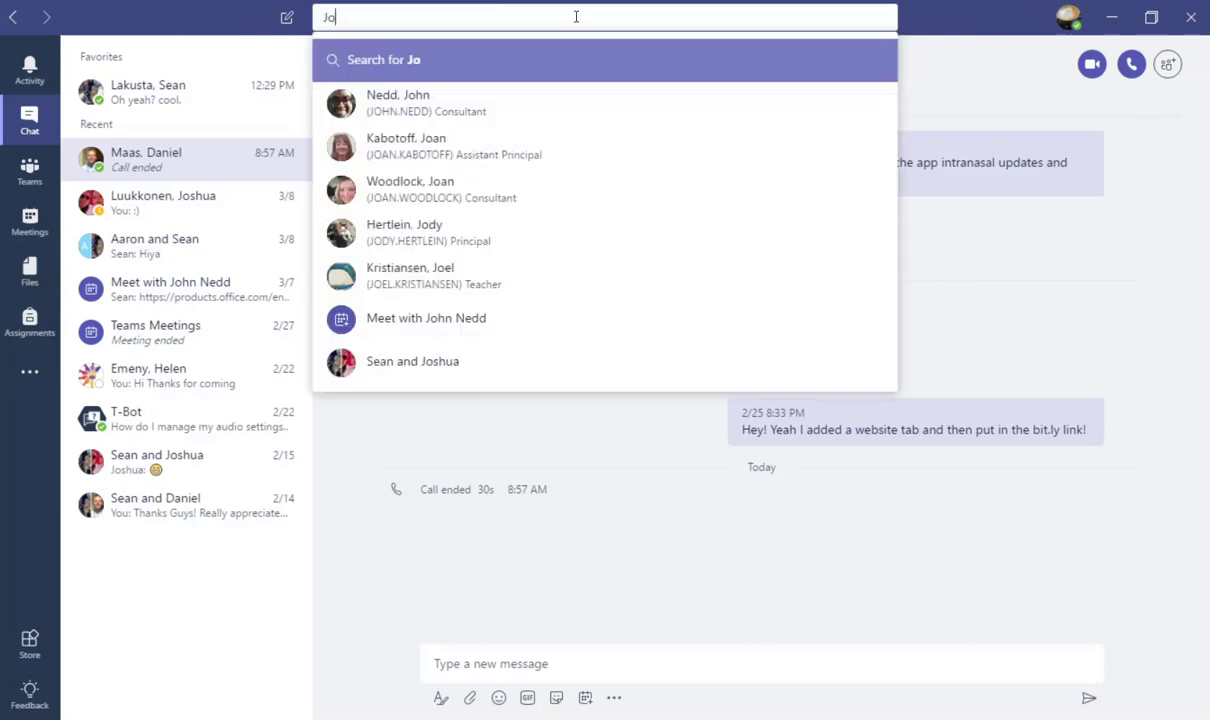
{"action": "left_click", "coordinate": [407, 106]}
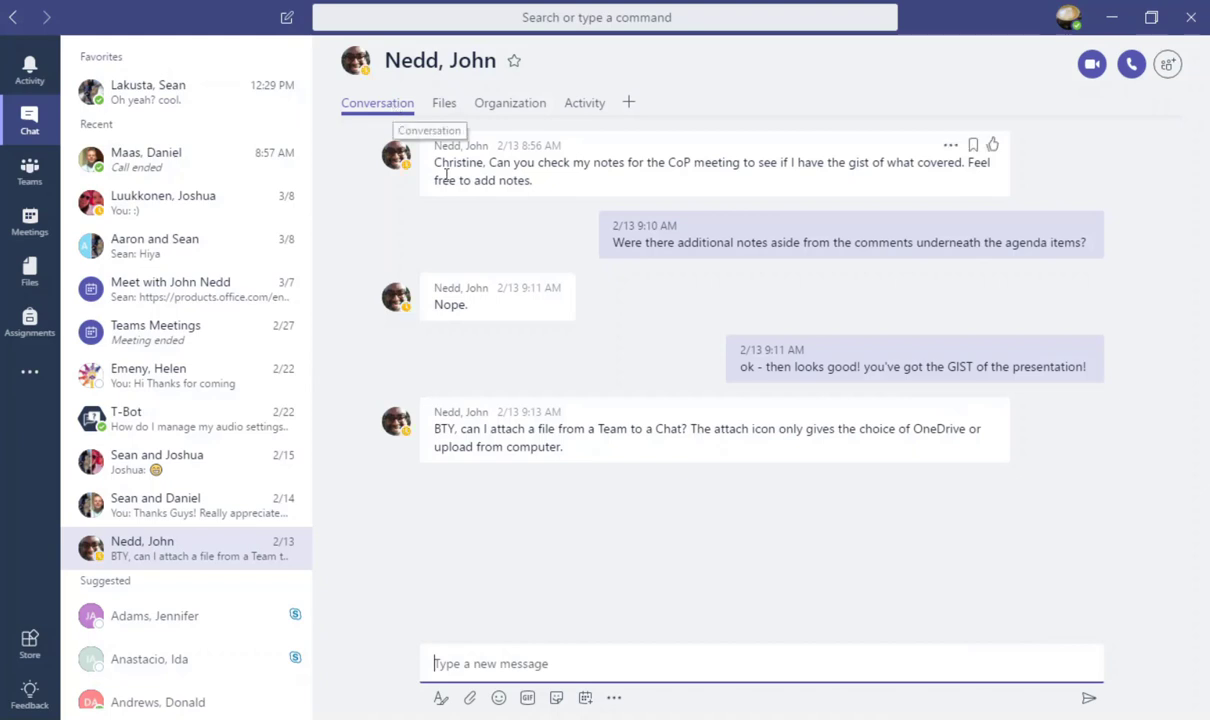
Look through the available emojis and insert the "happy π day!" pie GIF into a new message
{"action": "left_click", "coordinate": [616, 664]}
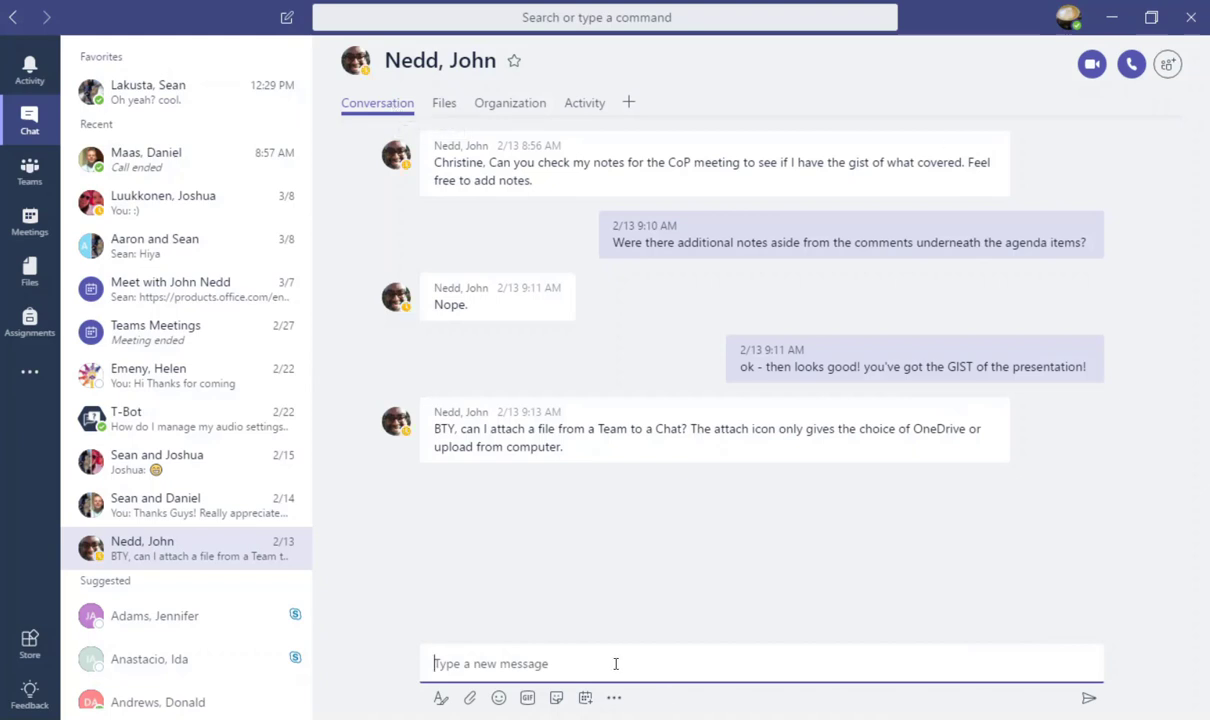
{"action": "left_click", "coordinate": [498, 700]}
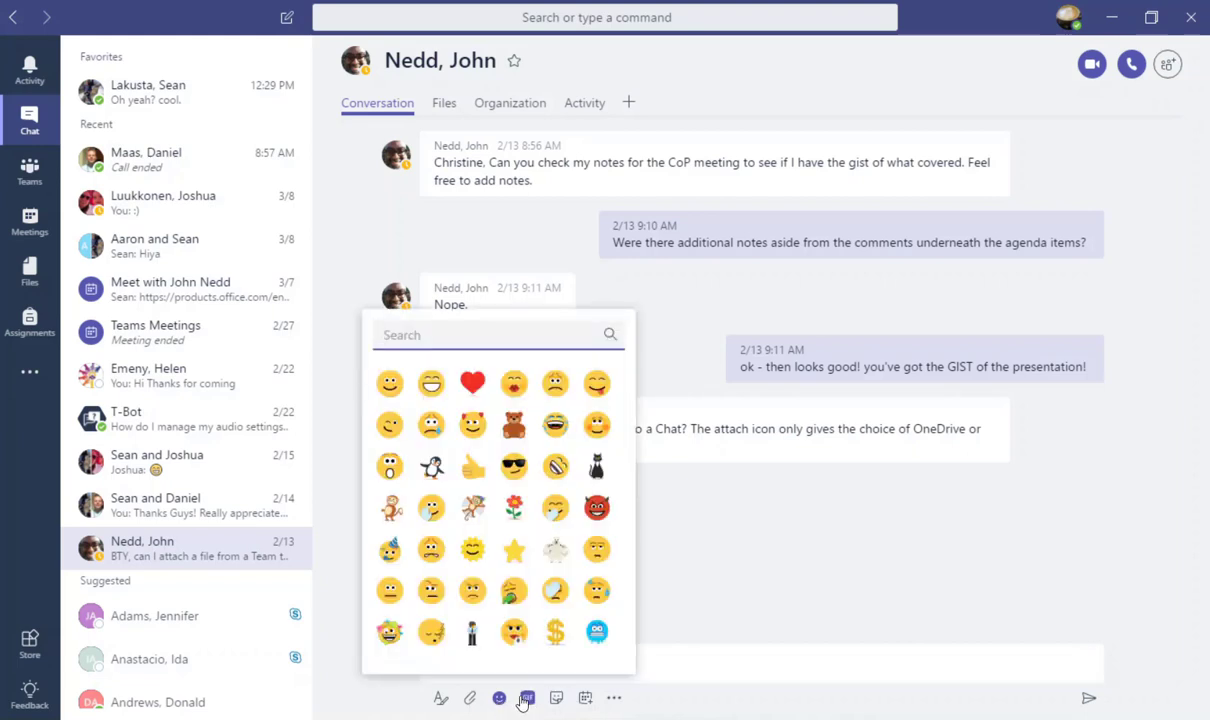
{"action": "left_click", "coordinate": [527, 698]}
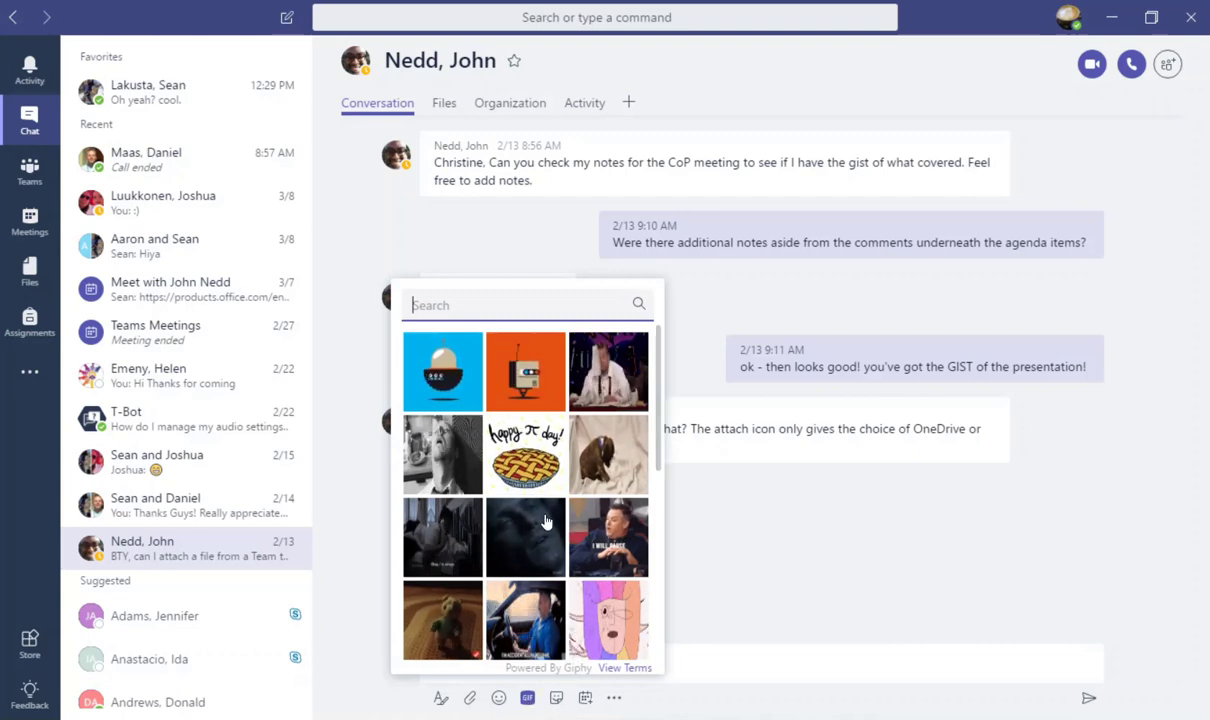
{"action": "left_click", "coordinate": [525, 455]}
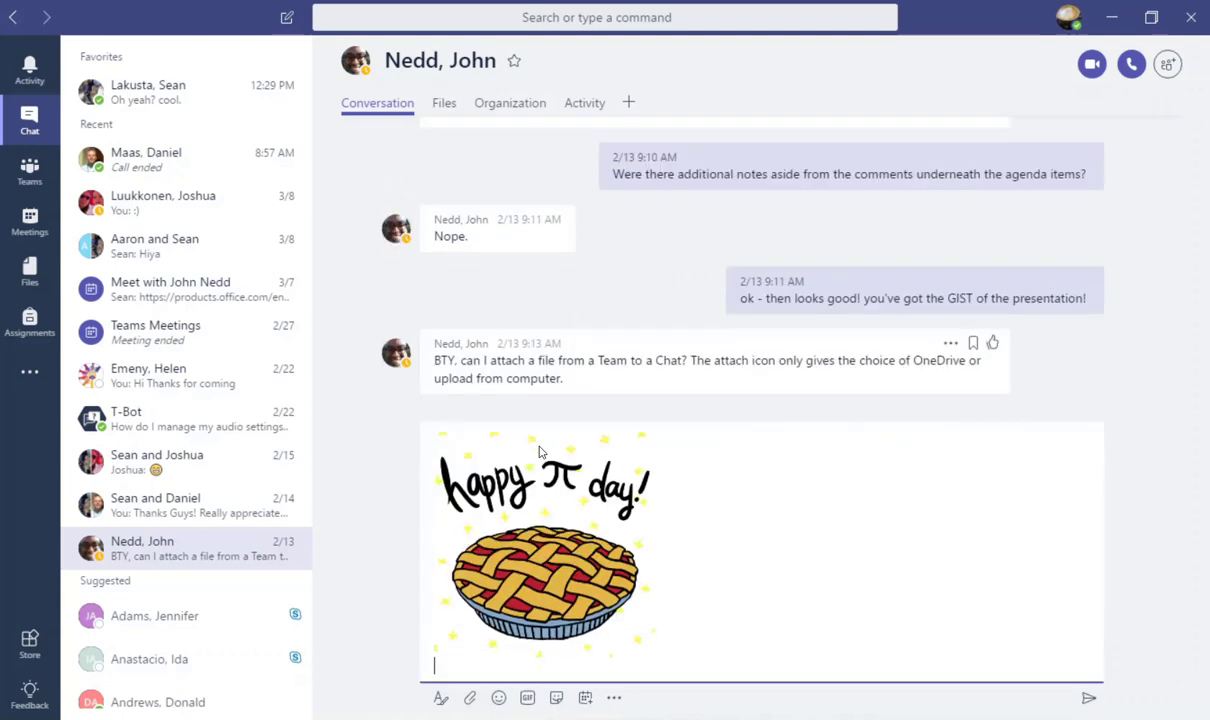
Browse the popular stickers and the Meme category, and return to the message draft without inserting any
{"action": "left_click", "coordinate": [556, 697]}
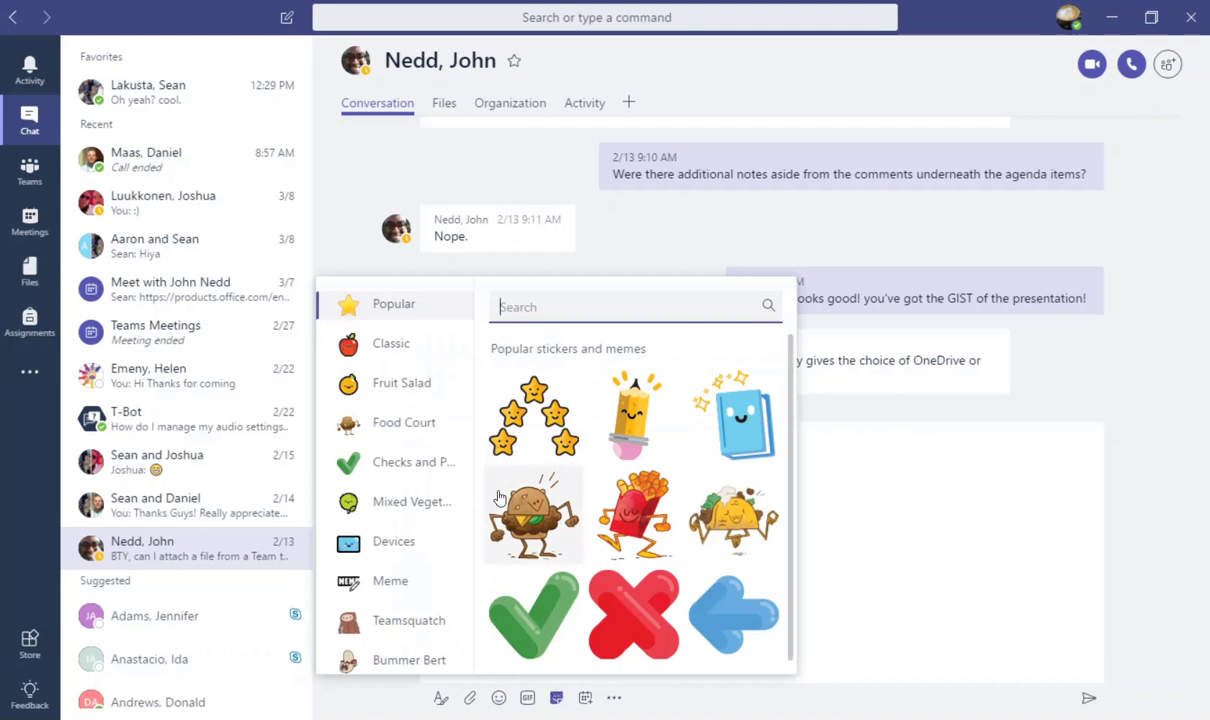
{"action": "left_click", "coordinate": [392, 584]}
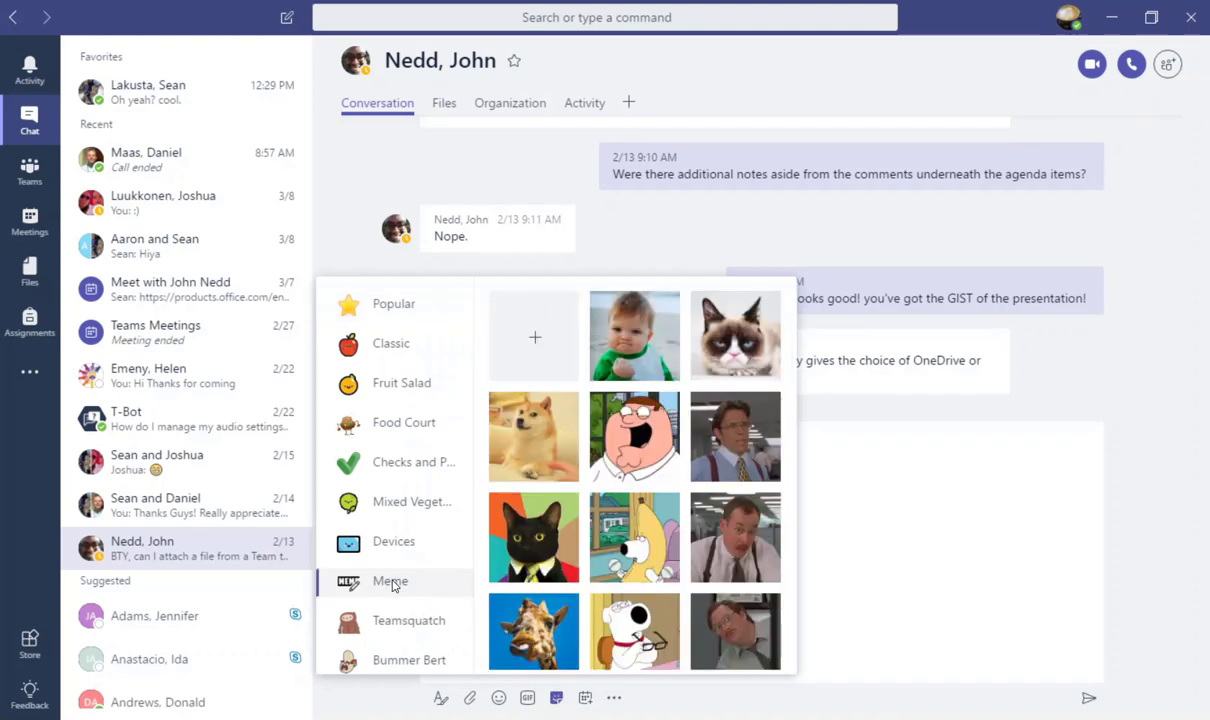
{"action": "left_click", "coordinate": [826, 527]}
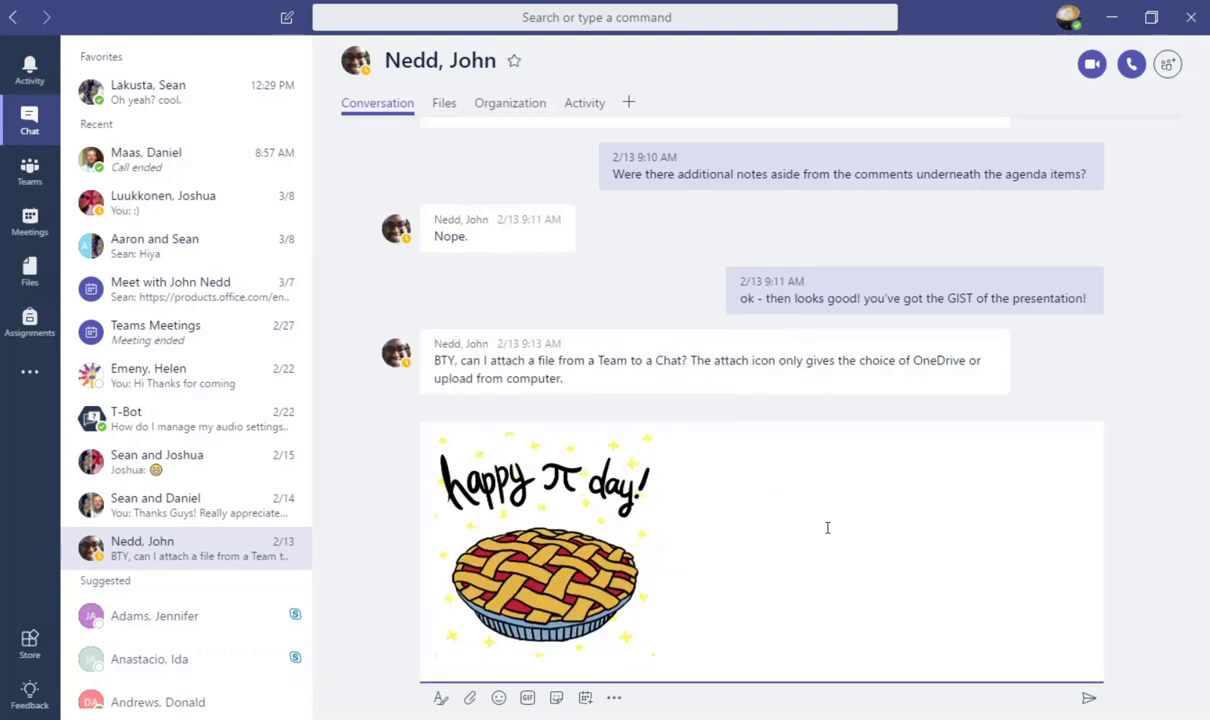
Add "Happy Pi Day! Just testing out Teams Chat for a video tutorial!" beside the GIF and send the message
{"action": "type", "text": "Happy Pi Day! Just testing out Teams Chat for a video tutori"}
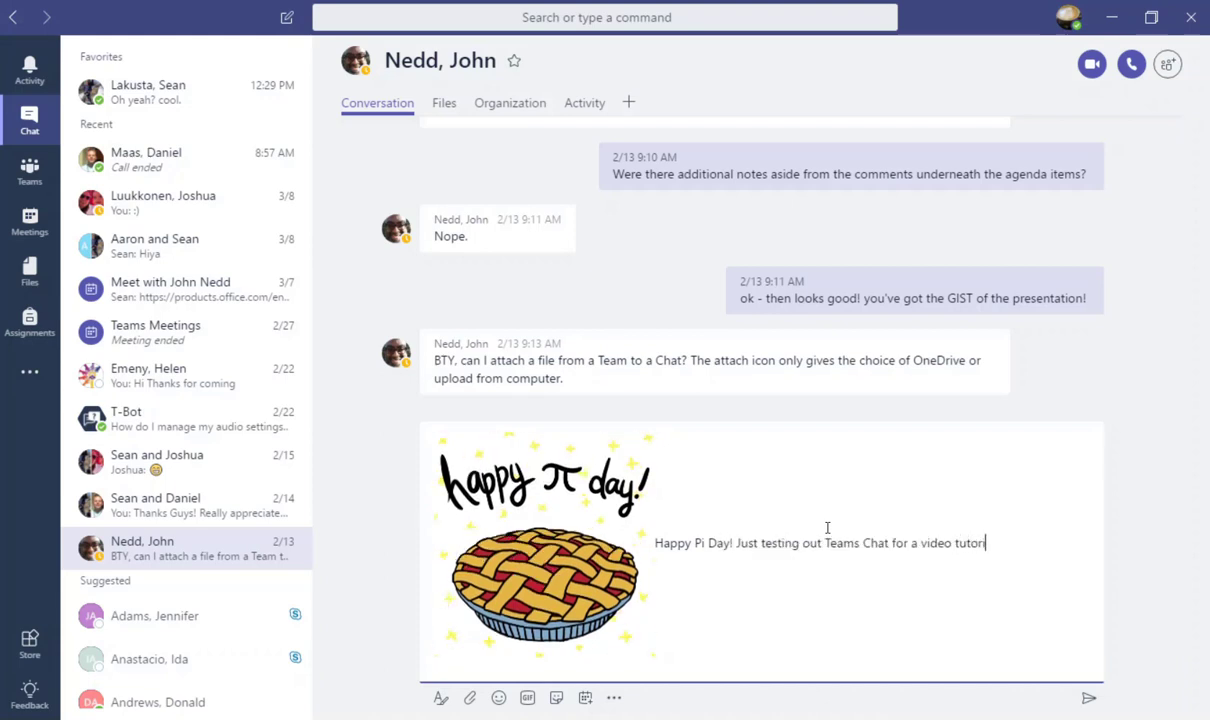
{"action": "type", "text": "al!"}
{"action": "key", "text": "Return"}
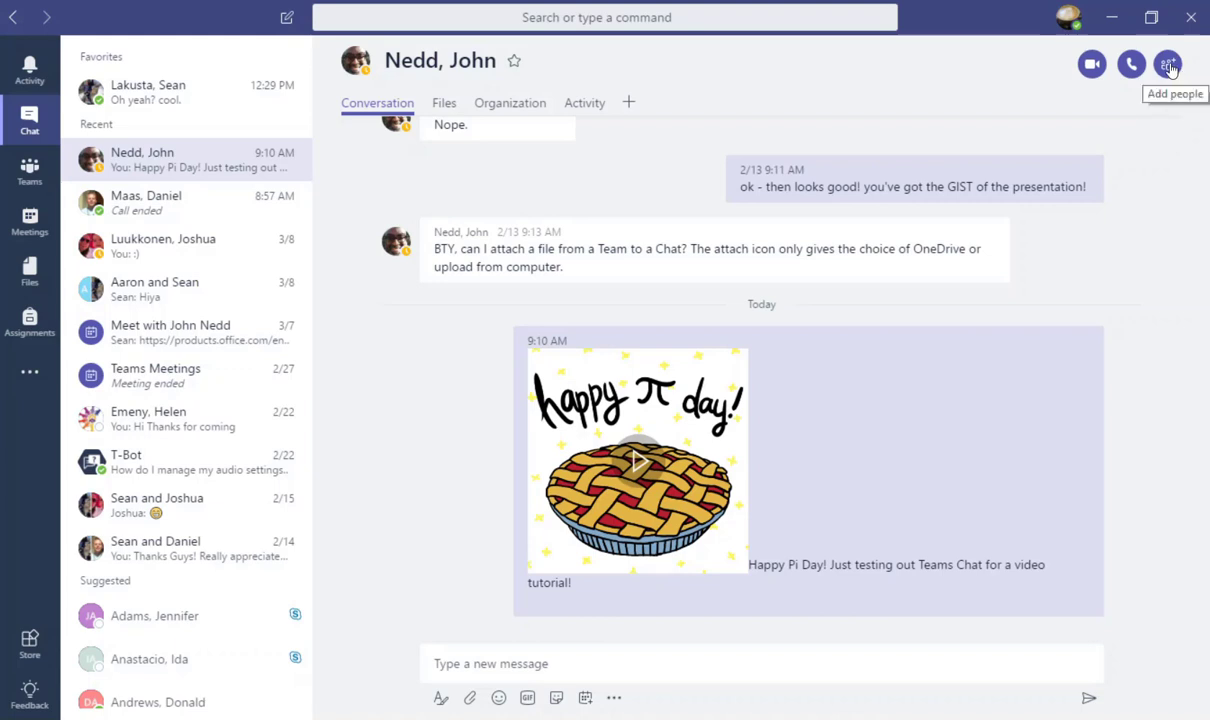
Add the Manager, Emerging Tech, to the consultant's chat to start a new group conversation
{"action": "left_click", "coordinate": [1169, 66]}
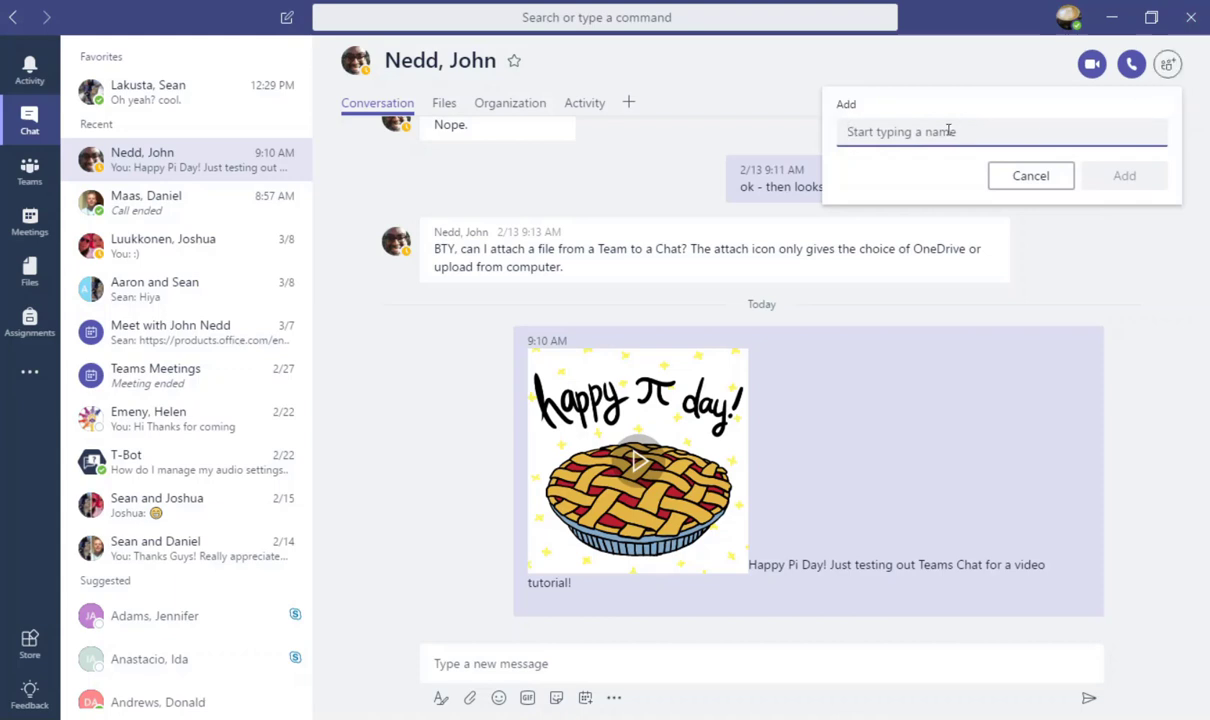
{"action": "type", "text": "Dan"}
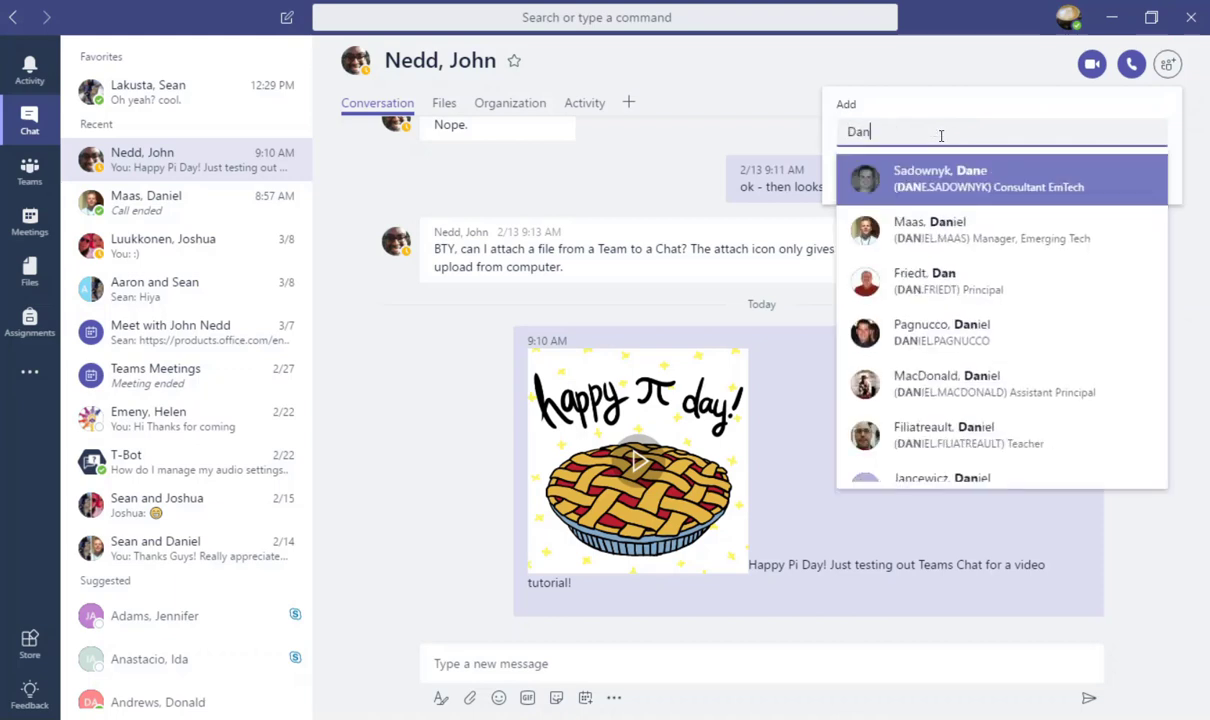
{"action": "left_click", "coordinate": [936, 231]}
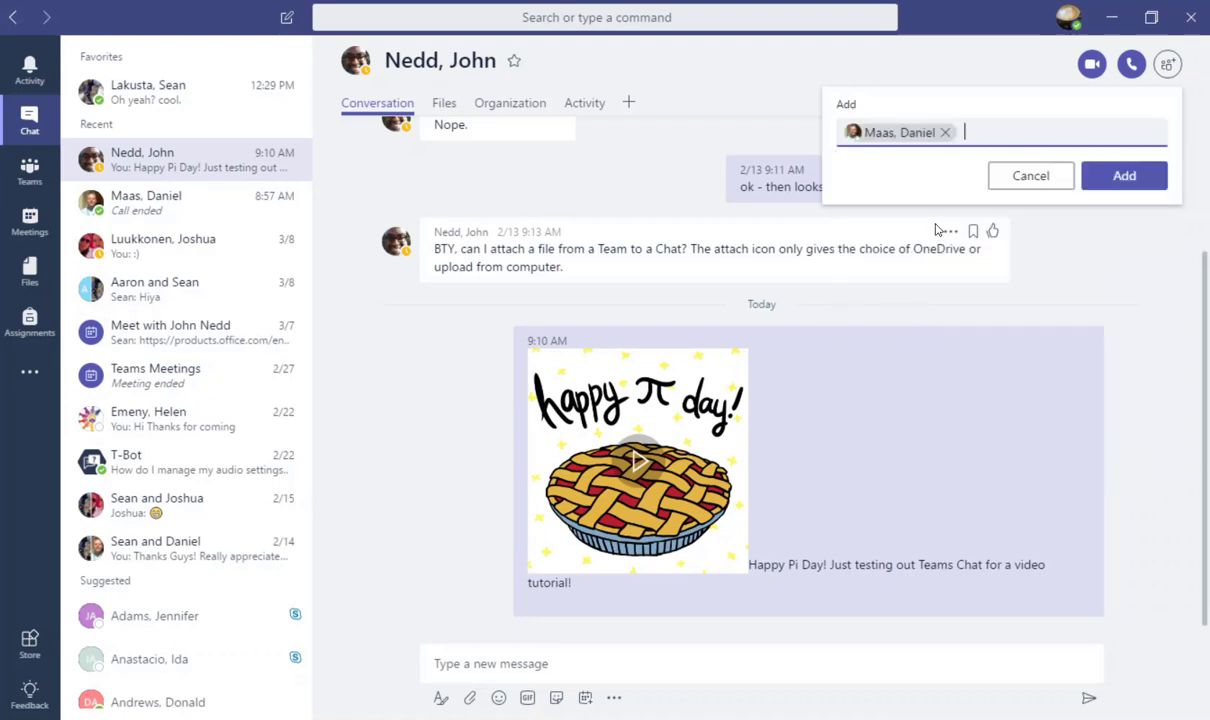
{"action": "left_click", "coordinate": [1143, 187]}
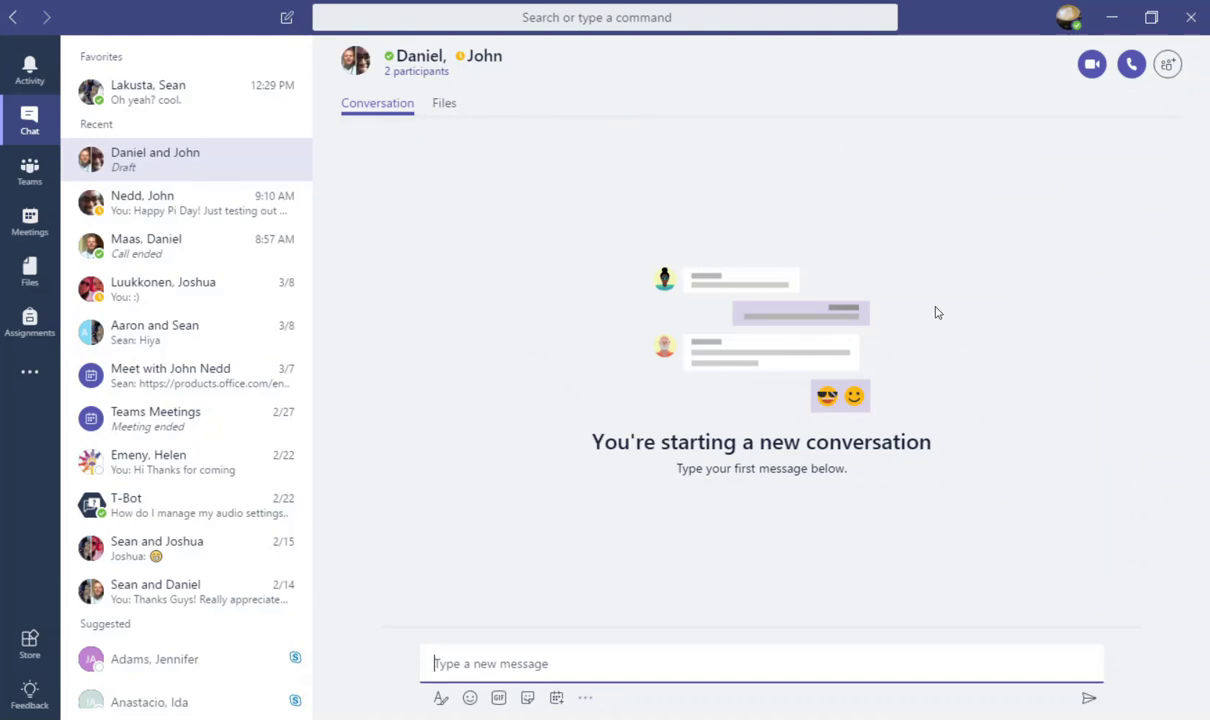
{"action": "left_click", "coordinate": [515, 66]}
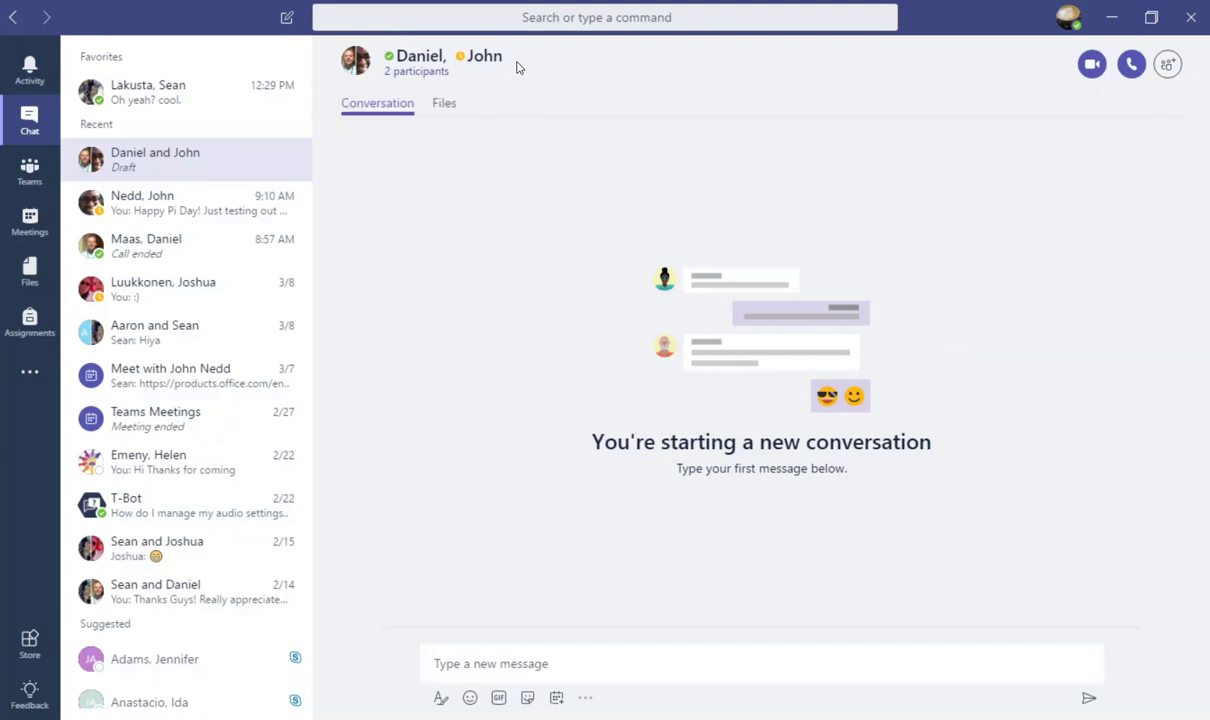
Send the group "Hi guys I'm just testing out chat in MS Teams for a video tutorial - you don't have to respond!"
{"action": "left_click", "coordinate": [613, 658]}
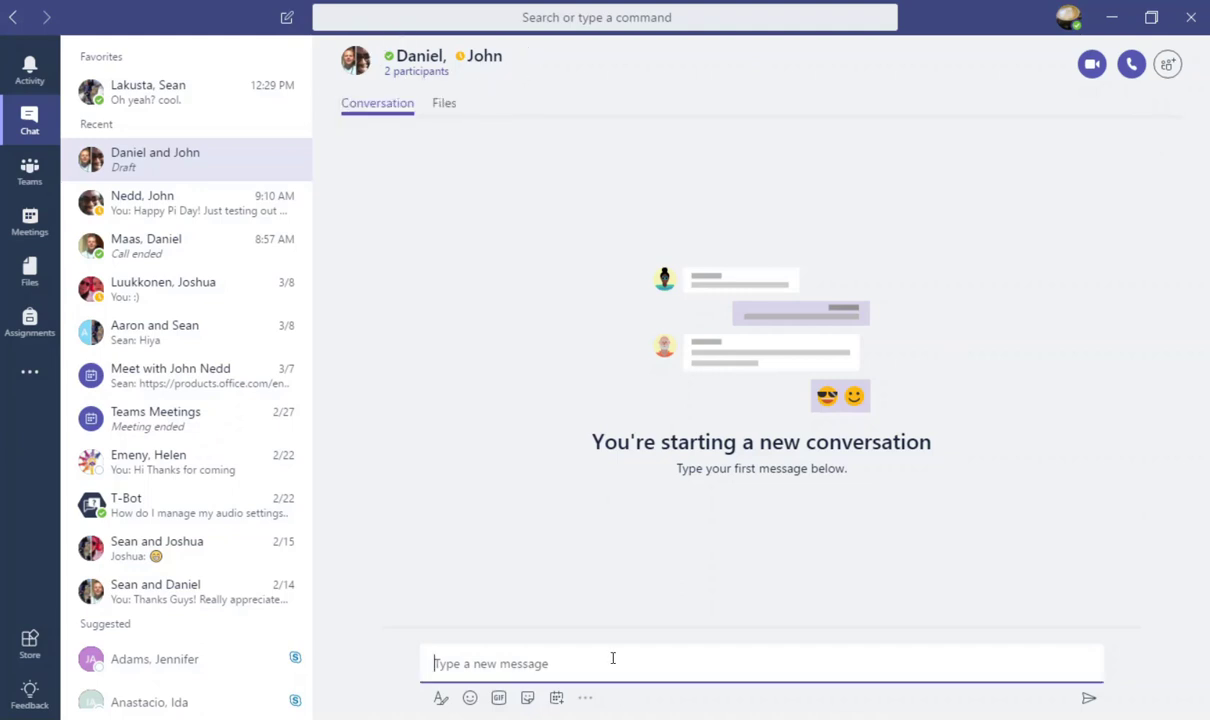
{"action": "type", "text": "Hi guys"}
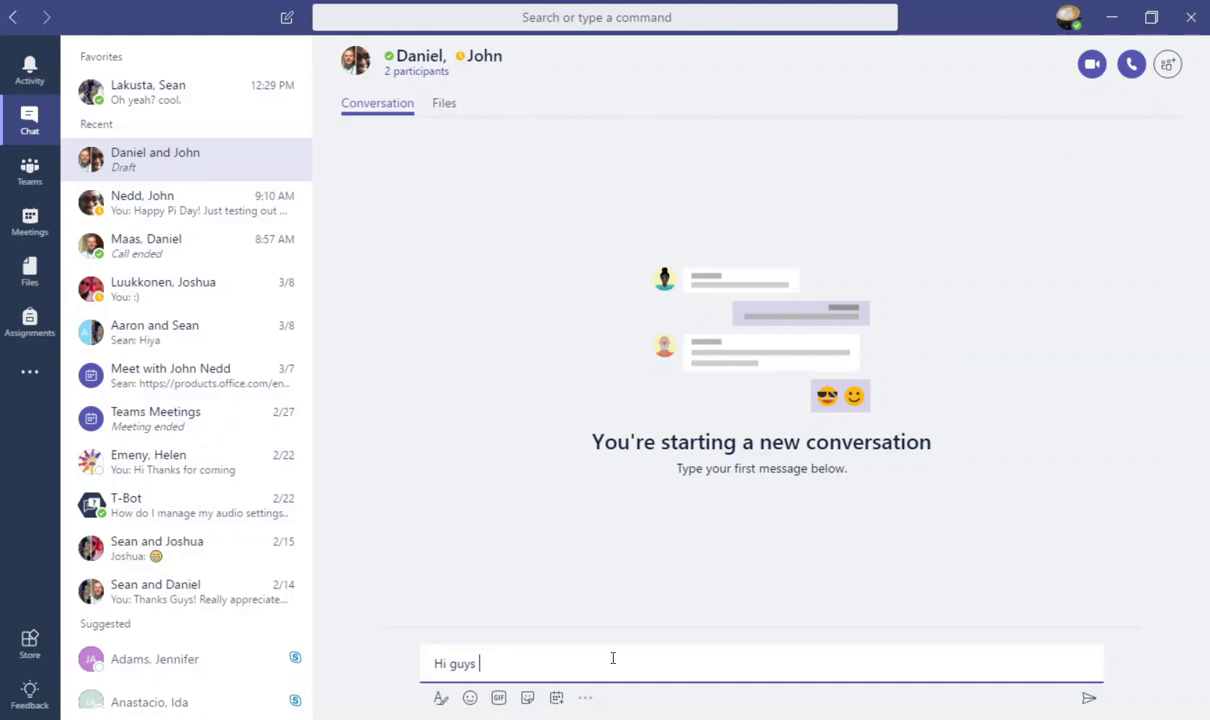
{"action": "type", "text": "I'm j"}
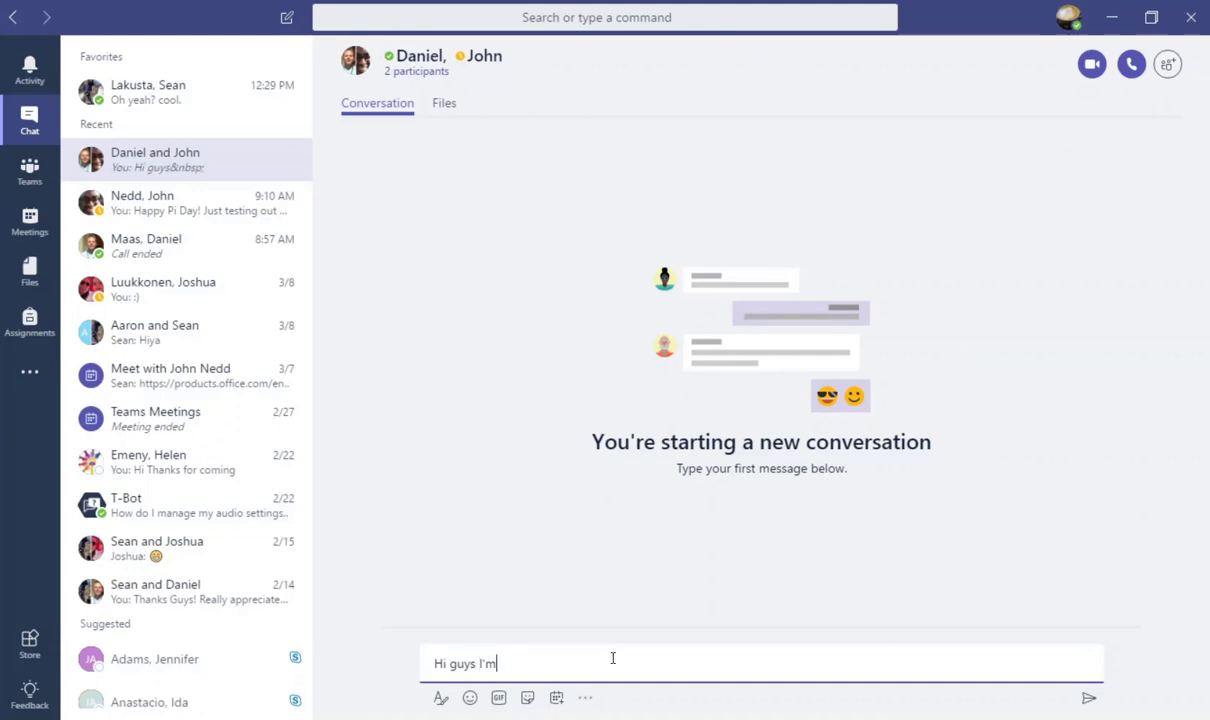
{"action": "type", "text": "ust testing out chat in MS Teams for a video tutorial - you don't have to respond!"}
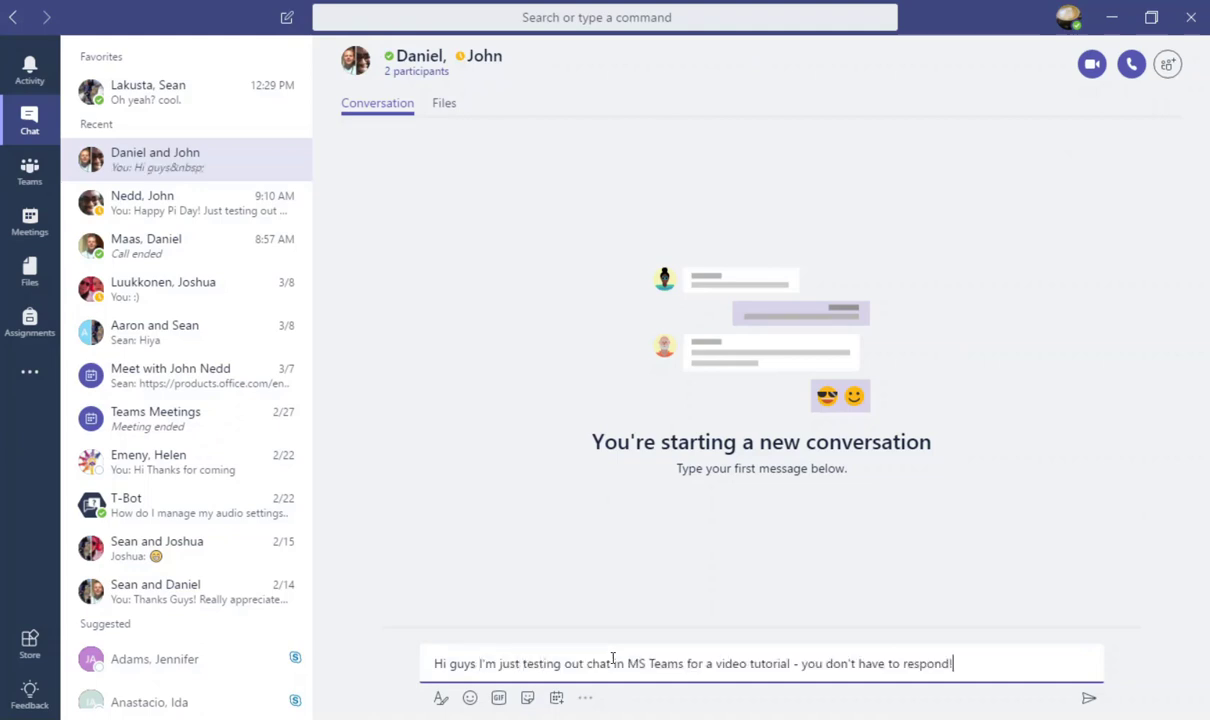
{"action": "key", "text": "Return"}
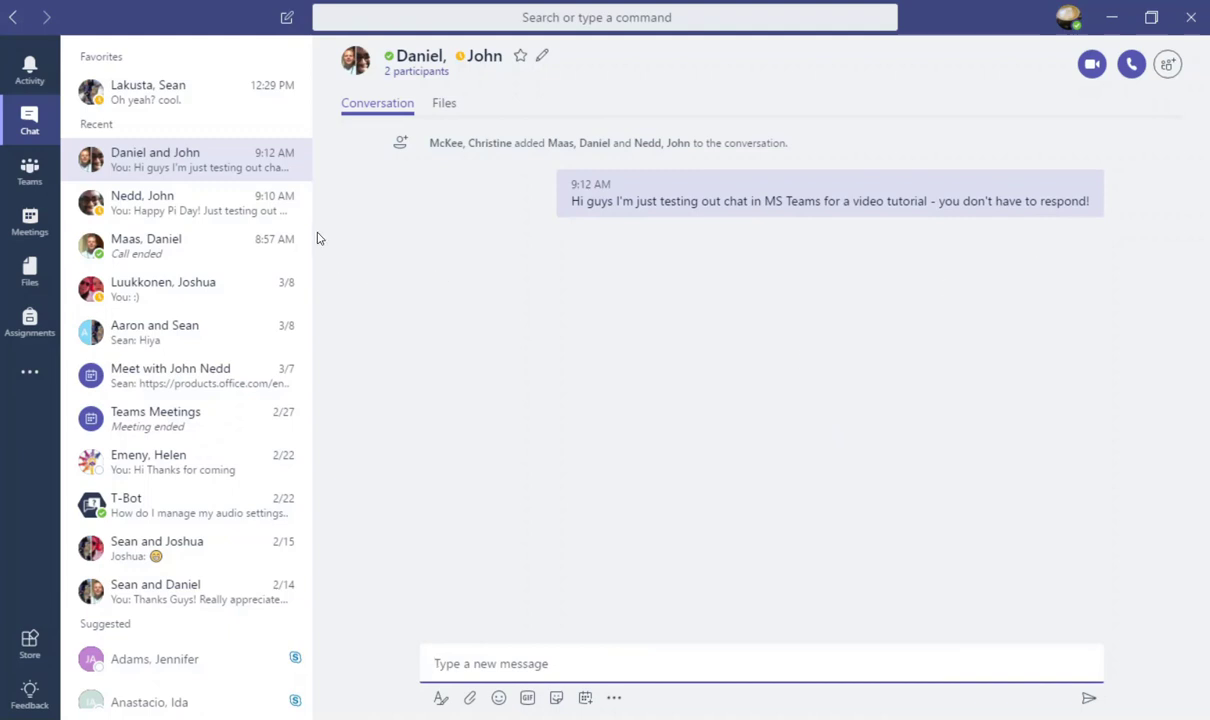
In the consultant's one-to-one chat, like and save the message asking about attaching a file from a Team to a Chat
{"action": "left_click", "coordinate": [100, 208]}
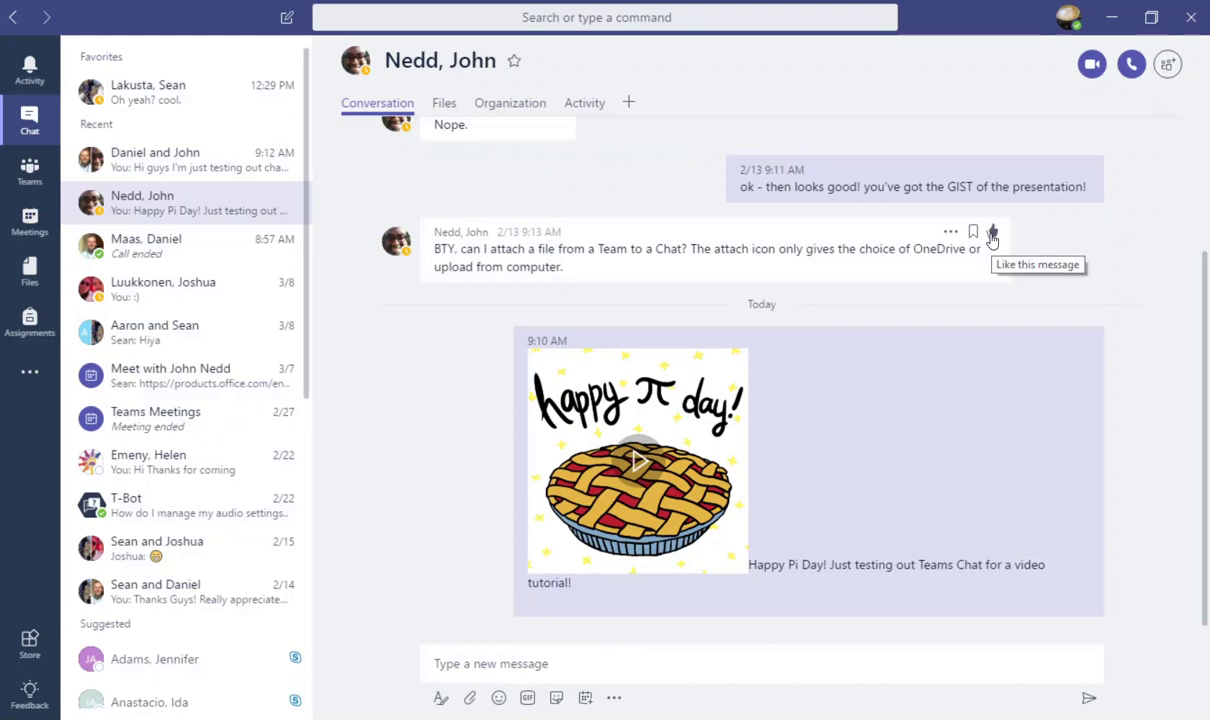
{"action": "left_click", "coordinate": [992, 237]}
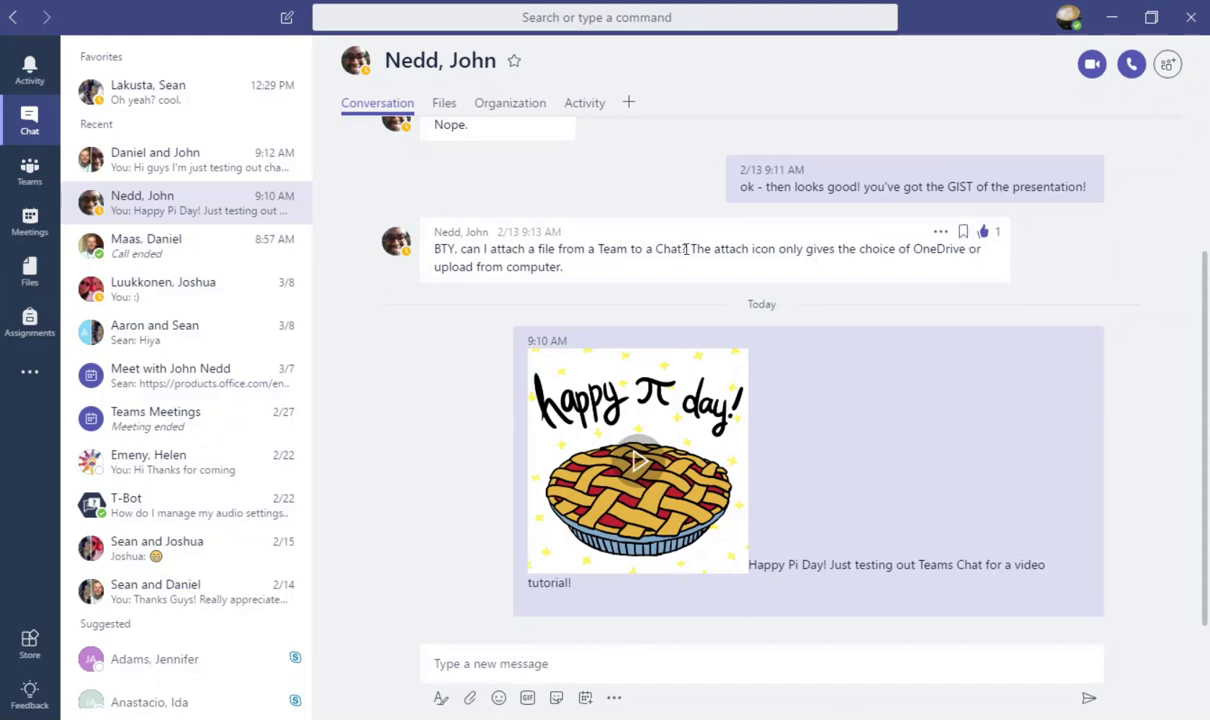
{"action": "left_click", "coordinate": [963, 231]}
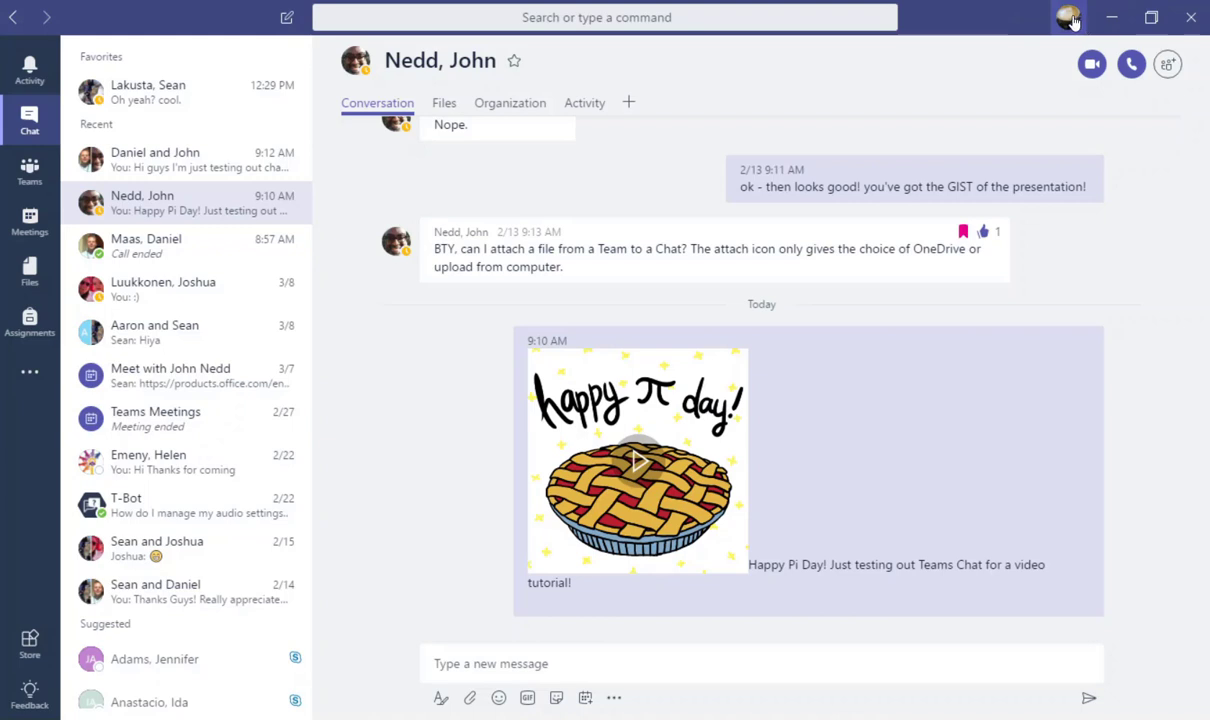
View the list of saved messages from the profile options, and return to the latest message in the consultant's chat
{"action": "left_click", "coordinate": [1070, 20]}
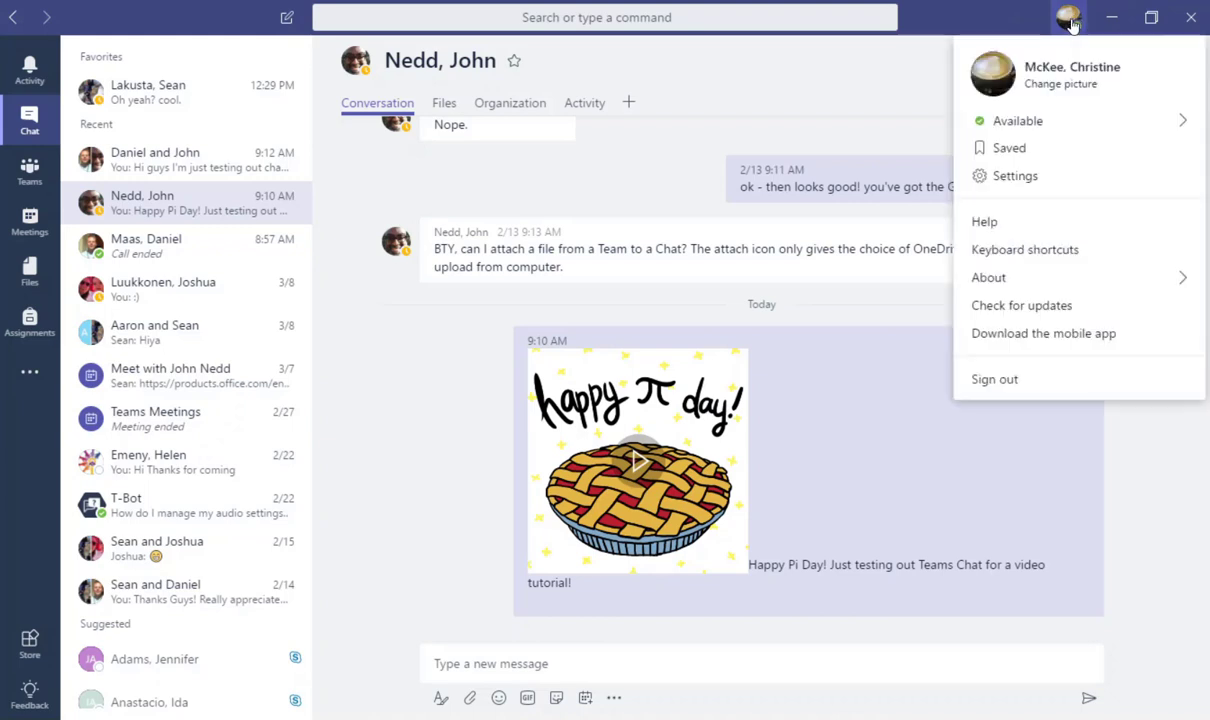
{"action": "left_click", "coordinate": [1020, 157]}
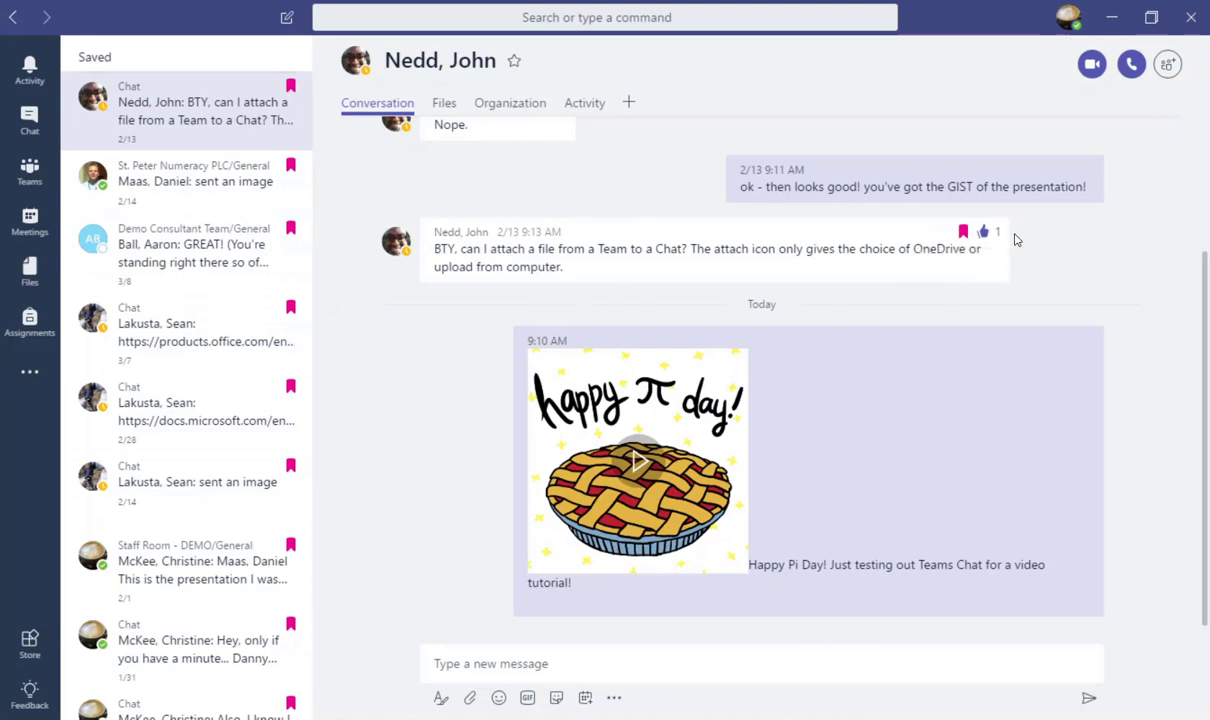
{"action": "left_click", "coordinate": [257, 201]}
{"action": "left_click", "coordinate": [29, 122]}
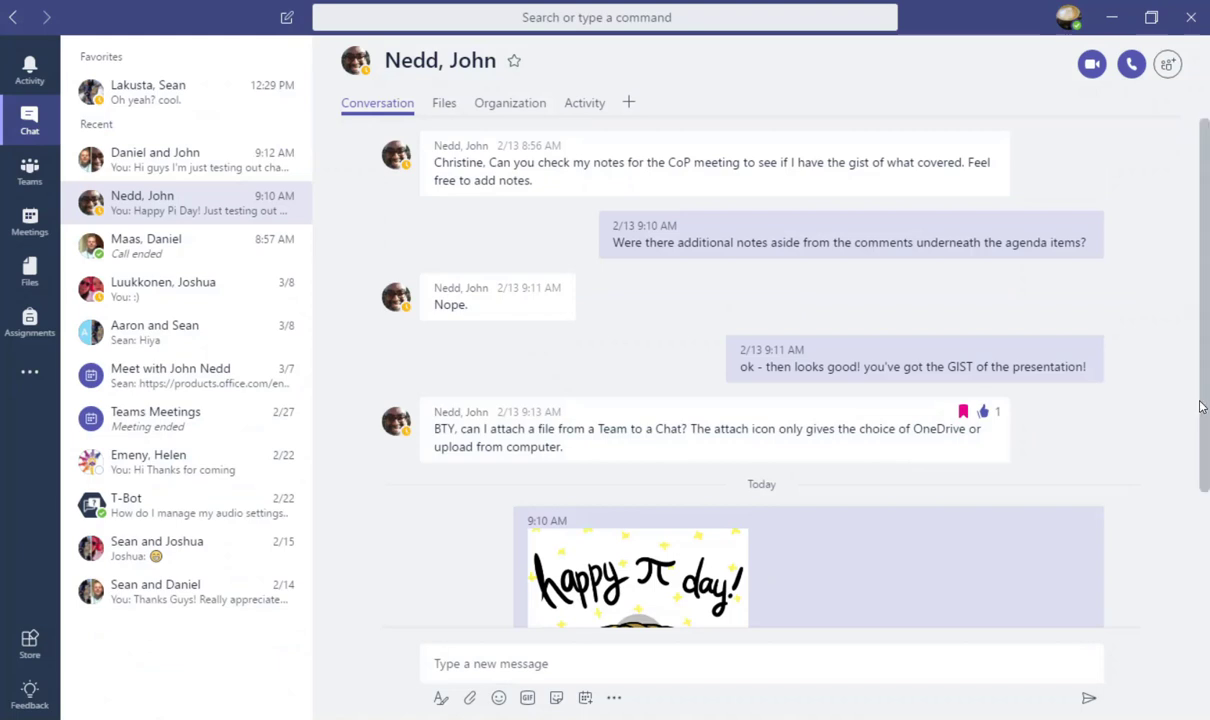
{"action": "left_click_drag", "start_coordinate": [1203, 408], "coordinate": [1191, 589]}
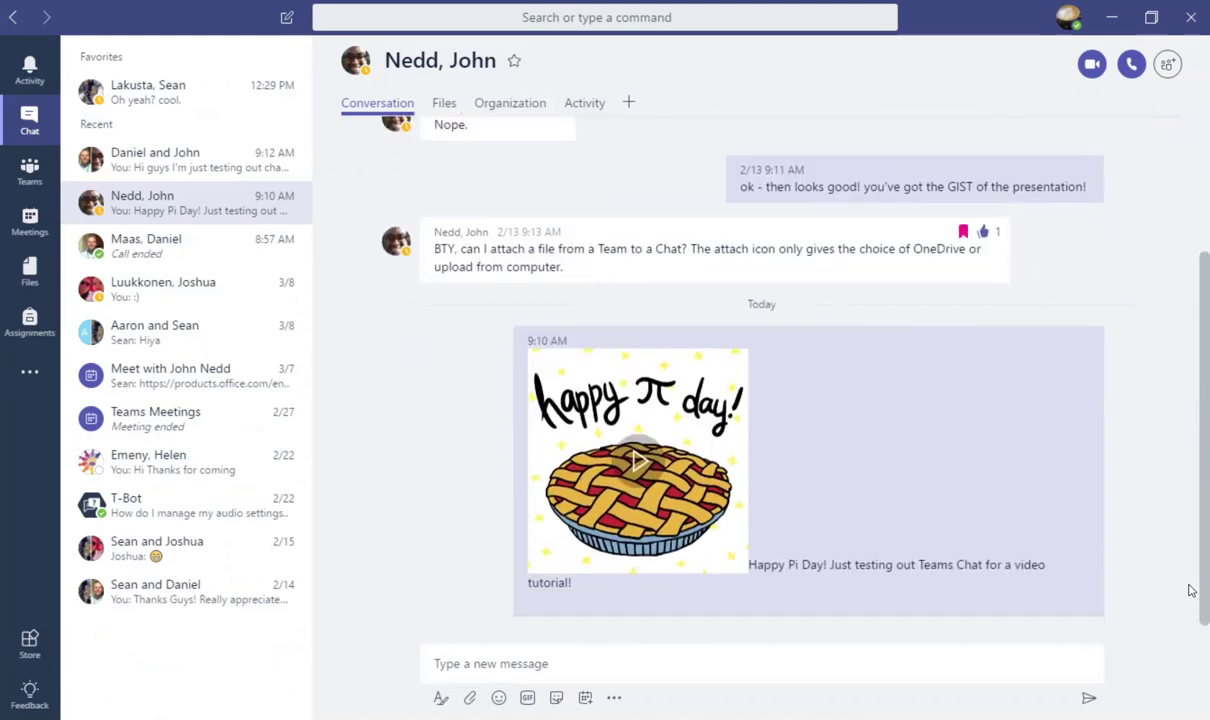
Start a video call with the consultant from the one-to-one chat and hang up while it is still calling
{"action": "left_click", "coordinate": [1093, 65]}
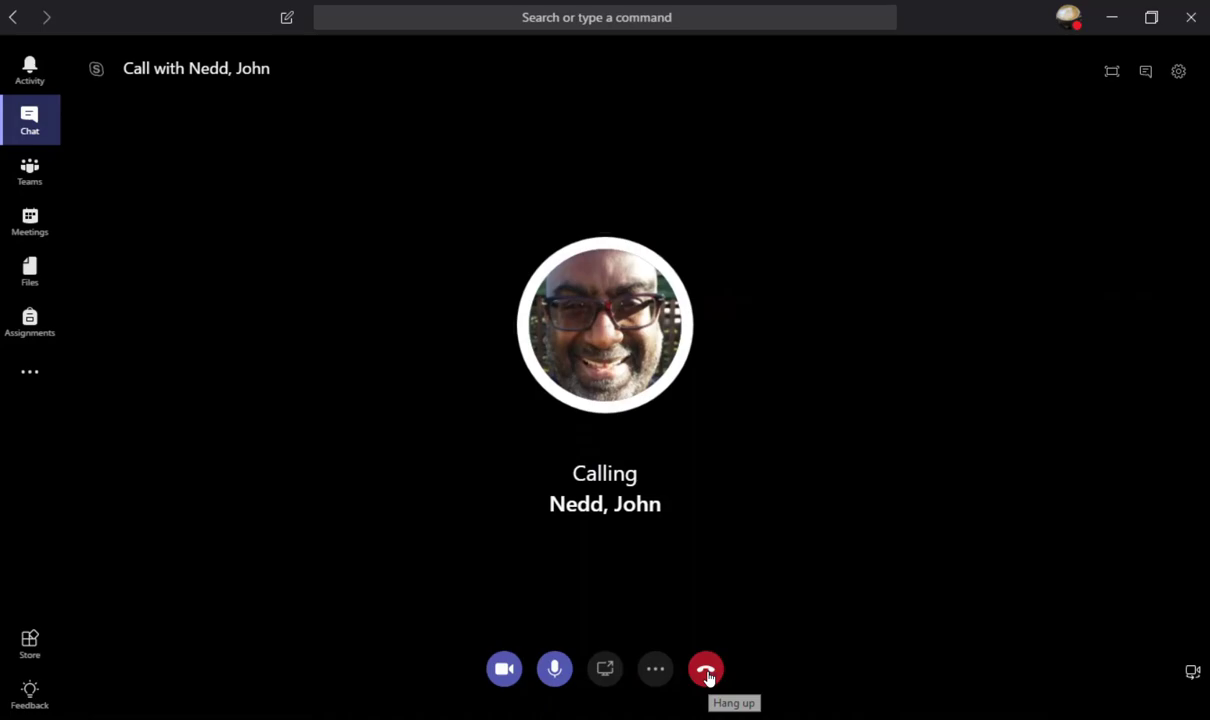
{"action": "left_click", "coordinate": [706, 672]}
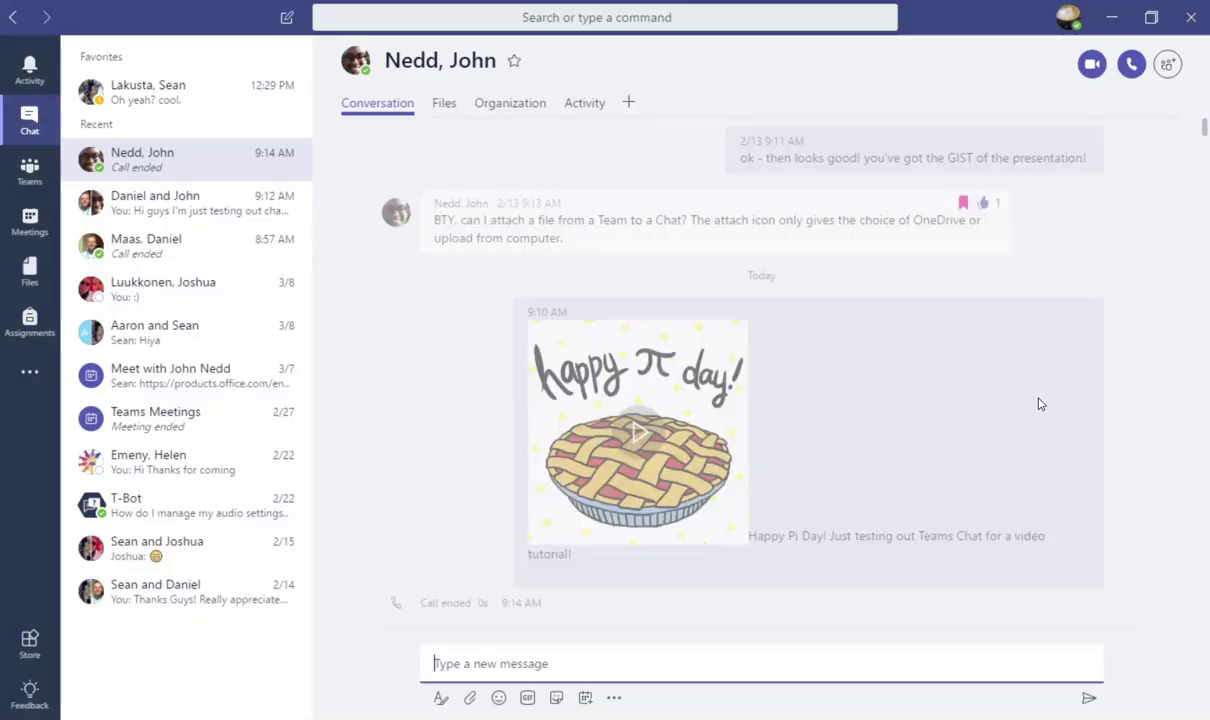
Switch to the Edge browser window to view Microsoft Teams chat in its web version
{"action": "mouse_move", "coordinate": [510, 719]}
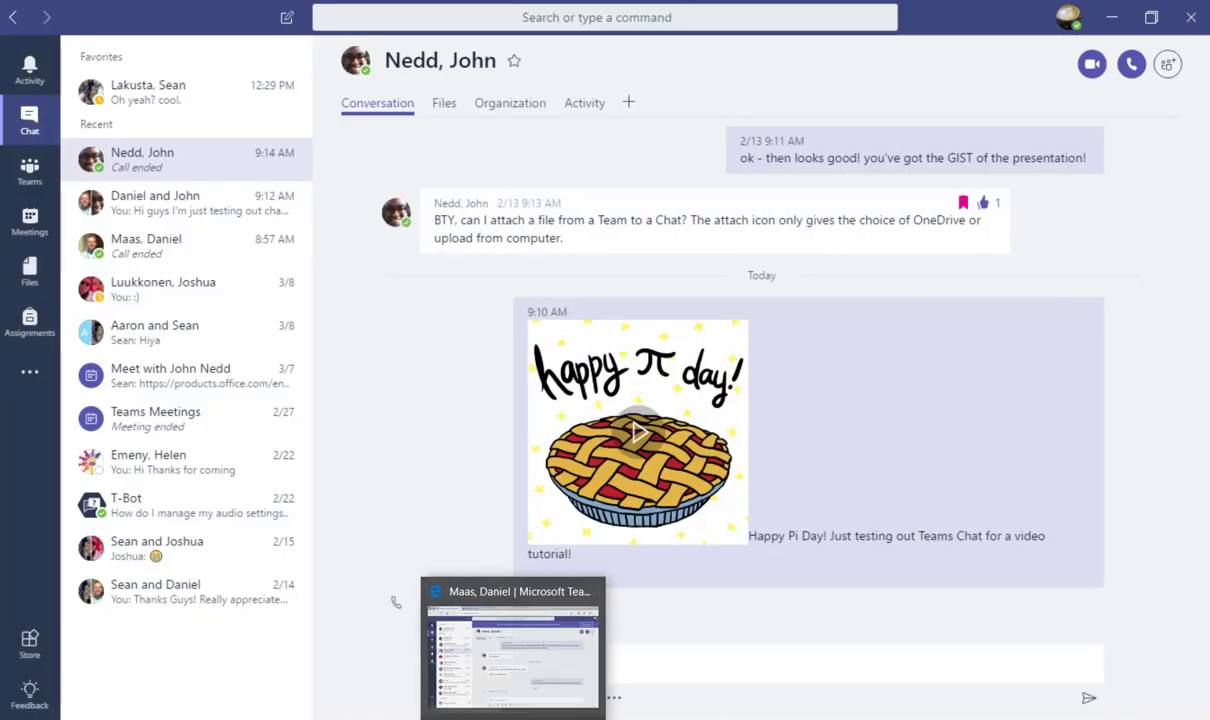
{"action": "left_click", "coordinate": [508, 650]}
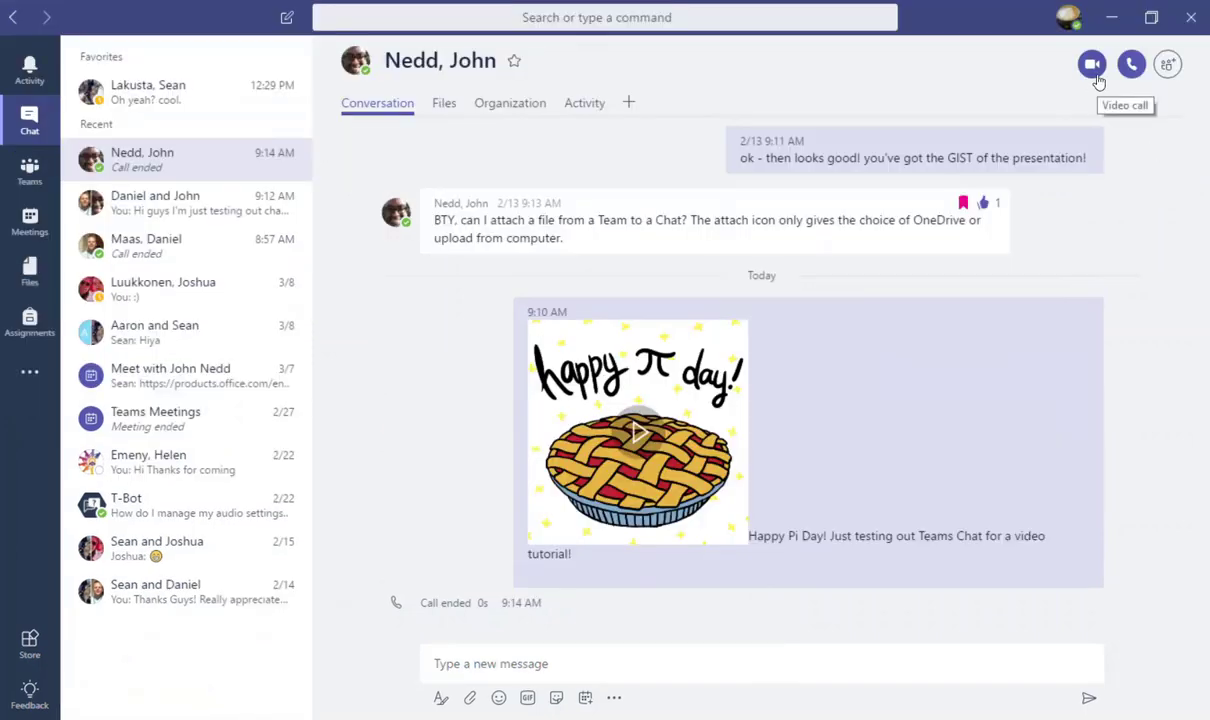
In the T-Bot chat, view the bot's profile card and send the question "How do I attach a file to a conversation"
{"action": "mouse_move", "coordinate": [388, 60]}
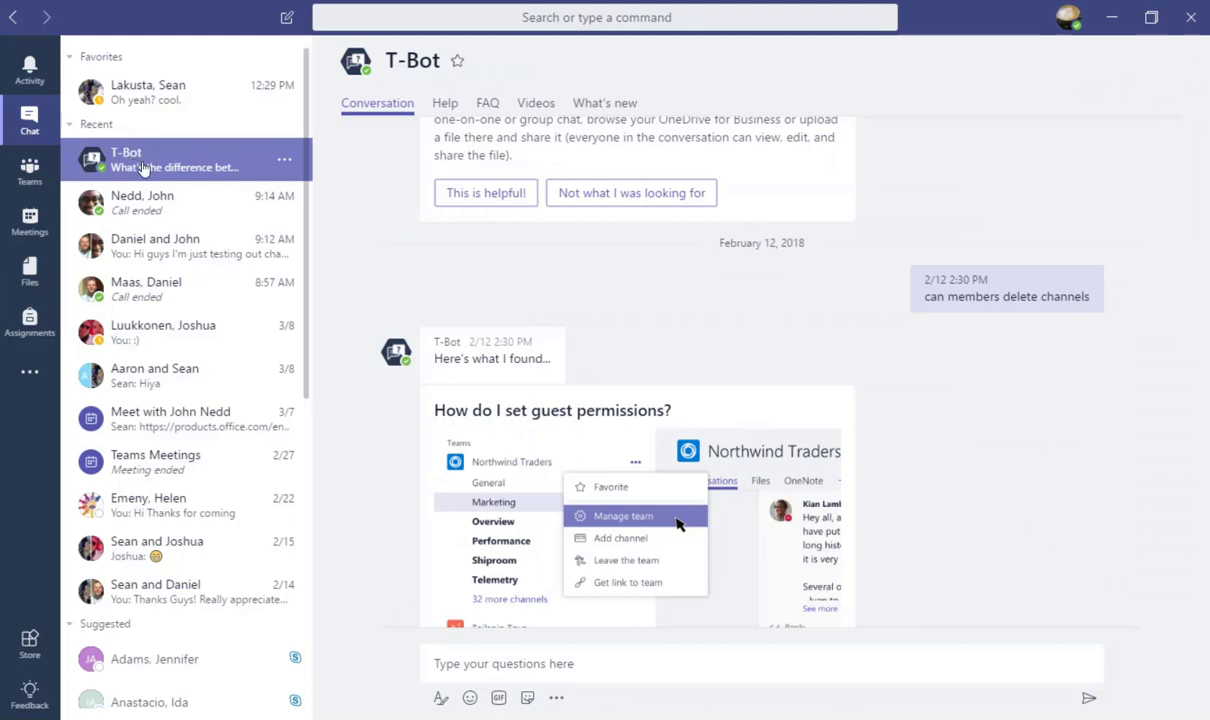
{"action": "mouse_move", "coordinate": [413, 66]}
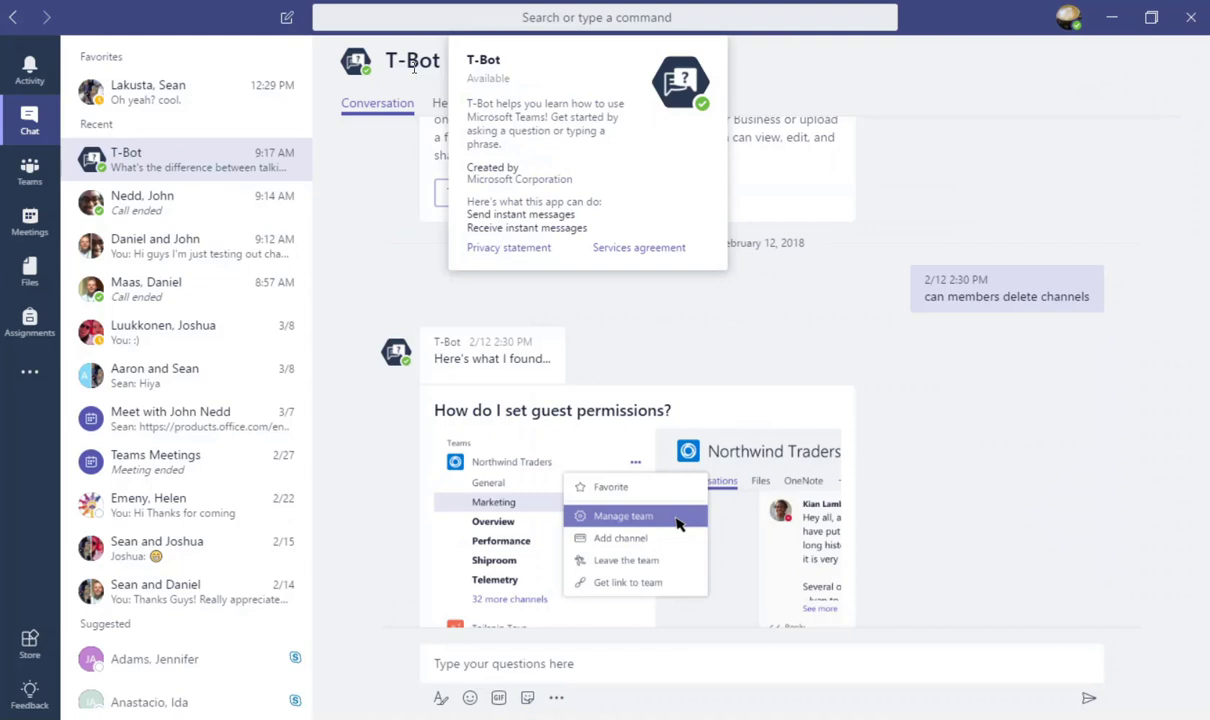
{"action": "left_click", "coordinate": [547, 669]}
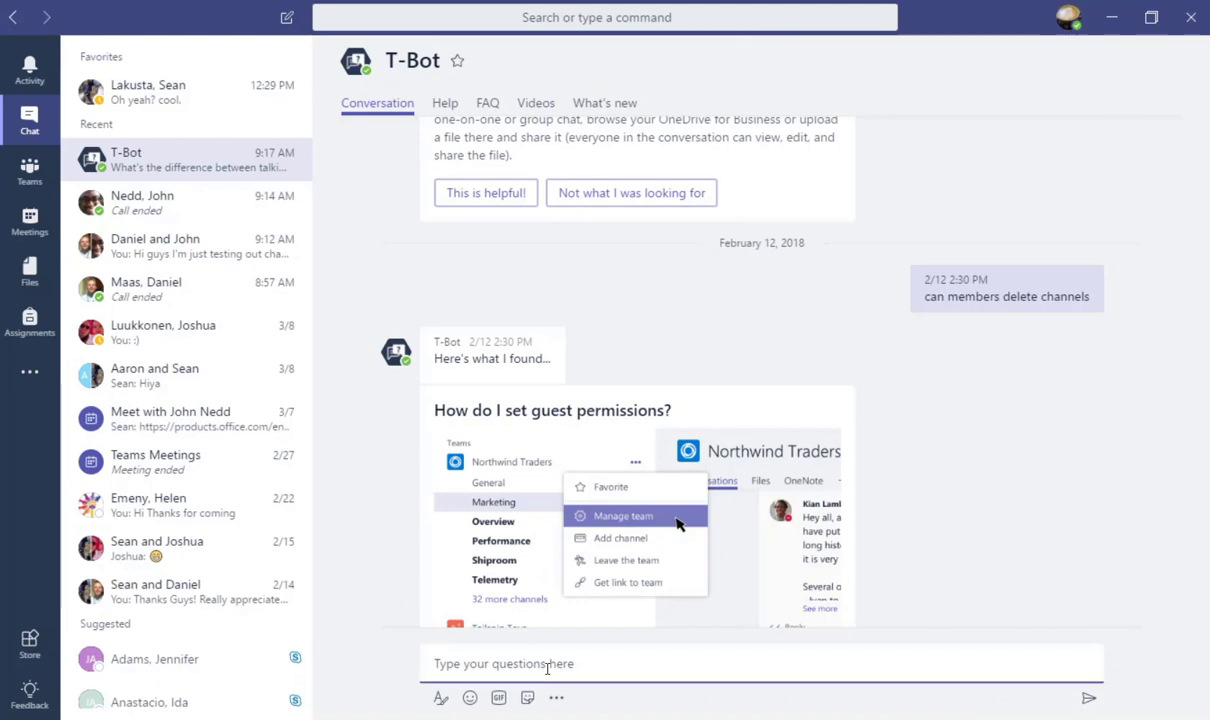
{"action": "type", "text": "How do"}
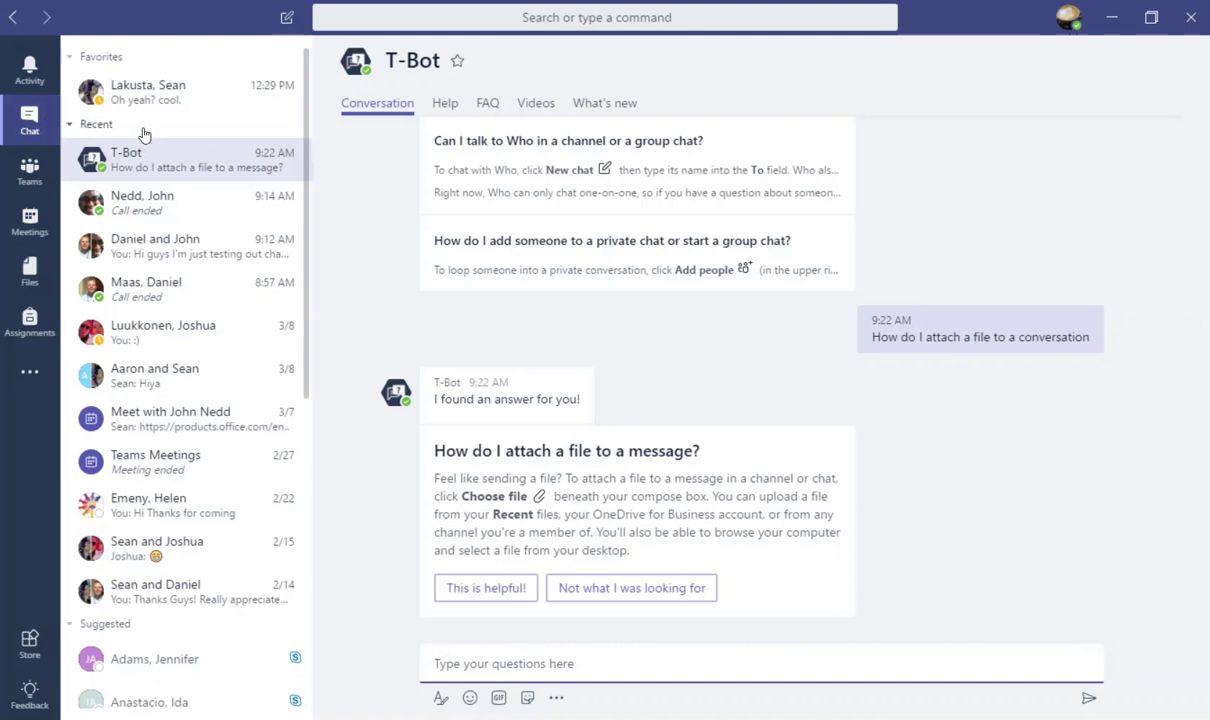
{"action": "left_click", "coordinate": [148, 162]}
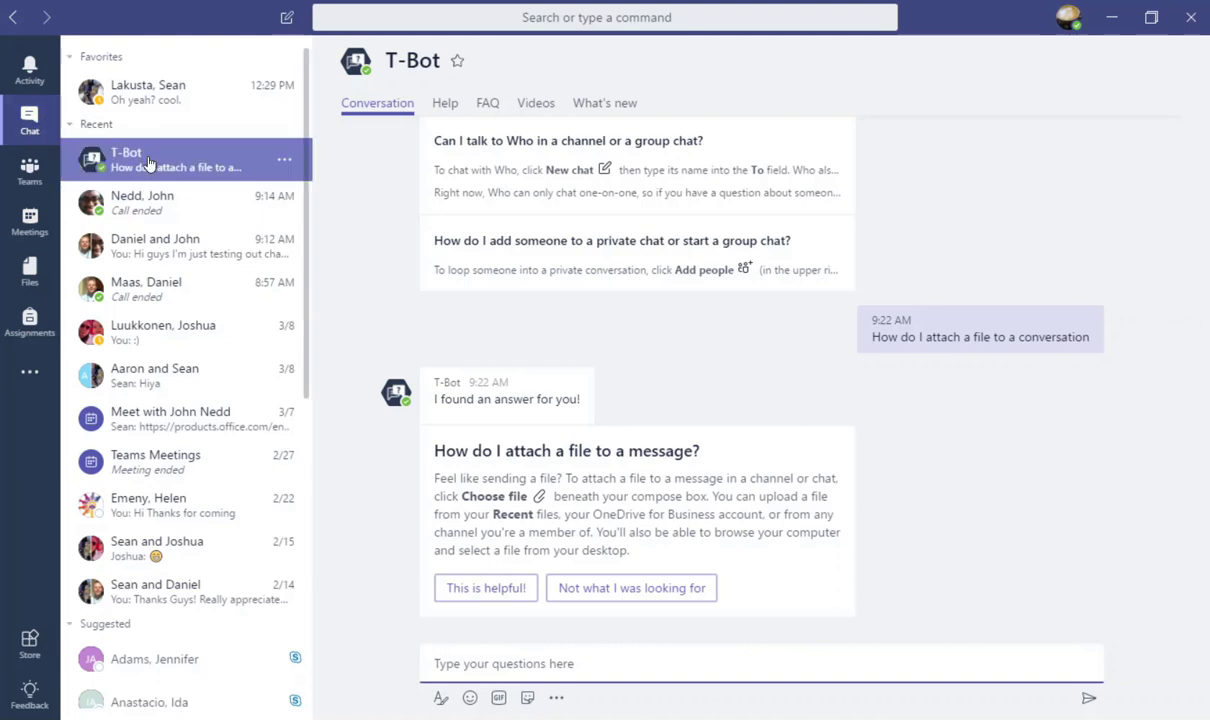